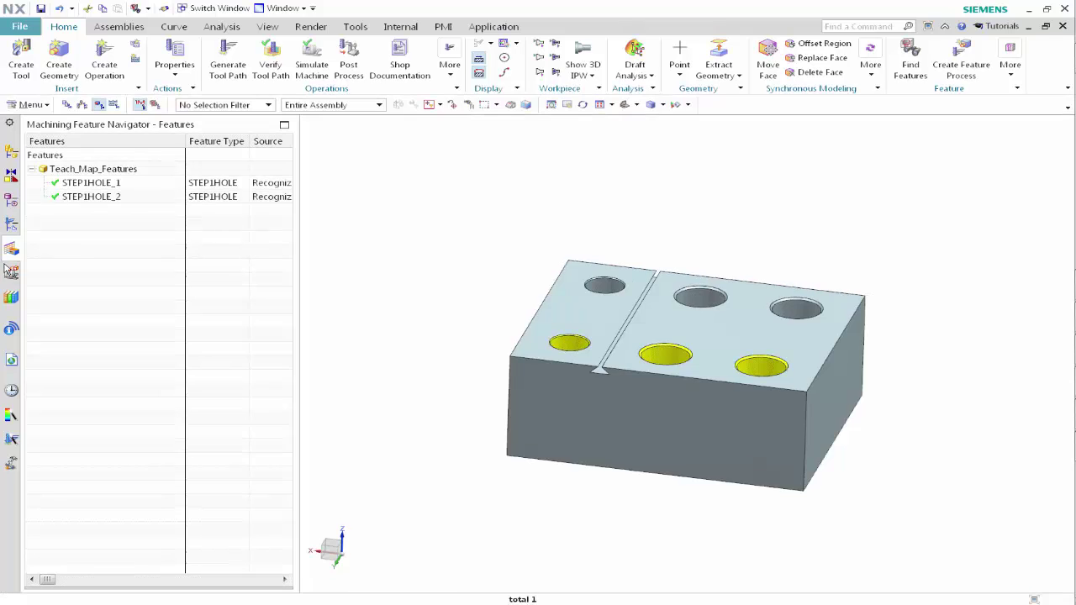
Run Find Features to recognize the part's standard and toleranced holes, and create a feature group from STANDARD_HOLE_3 using predefined attributes.
{"action": "right_click", "coordinate": [61, 256]}
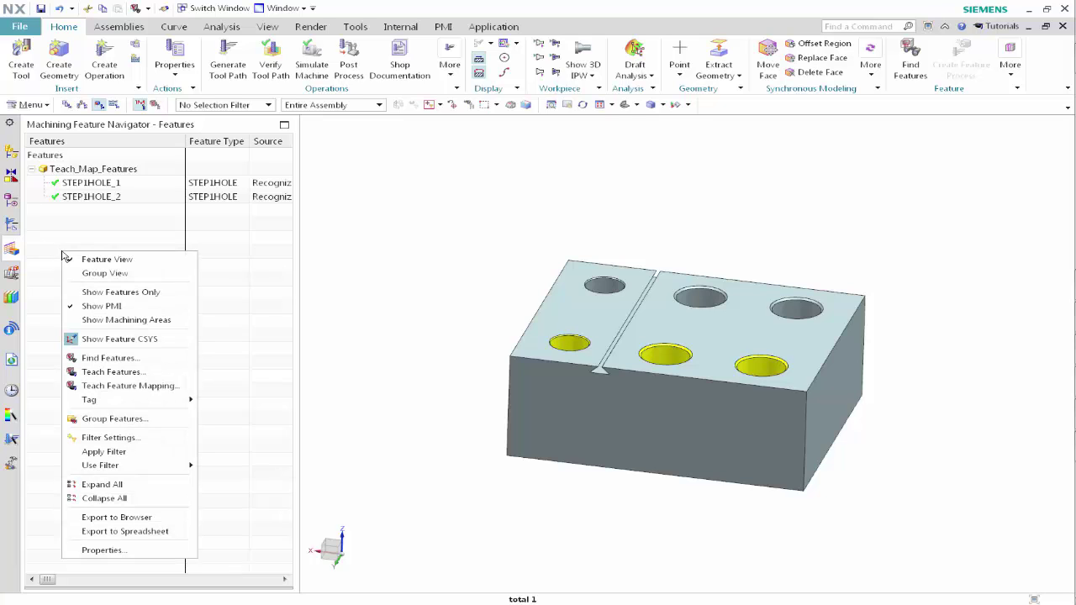
{"action": "left_click", "coordinate": [105, 360]}
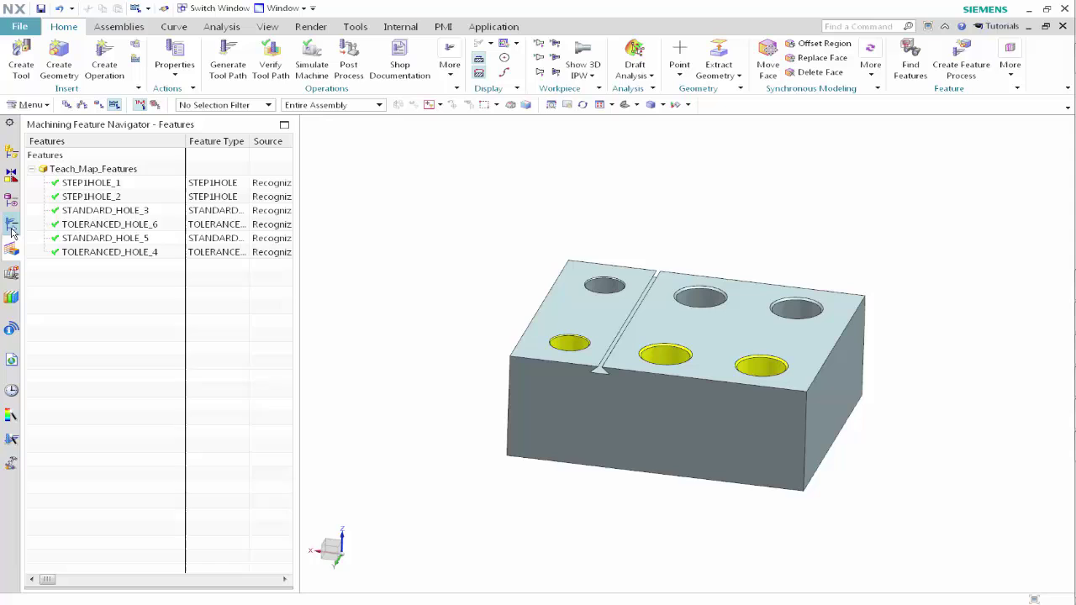
{"action": "right_click", "coordinate": [74, 211]}
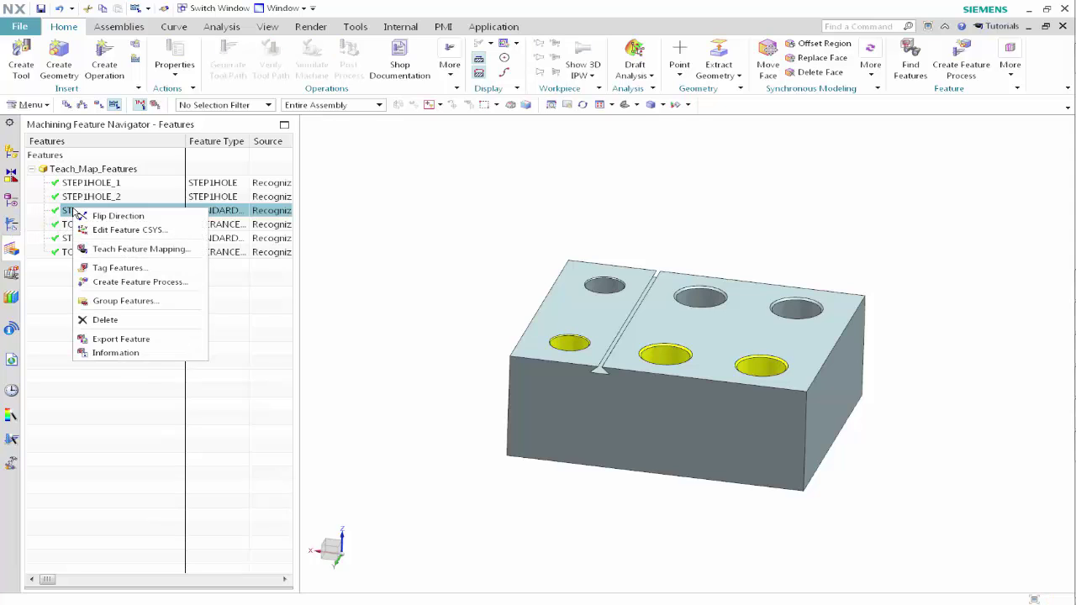
{"action": "left_click", "coordinate": [113, 302]}
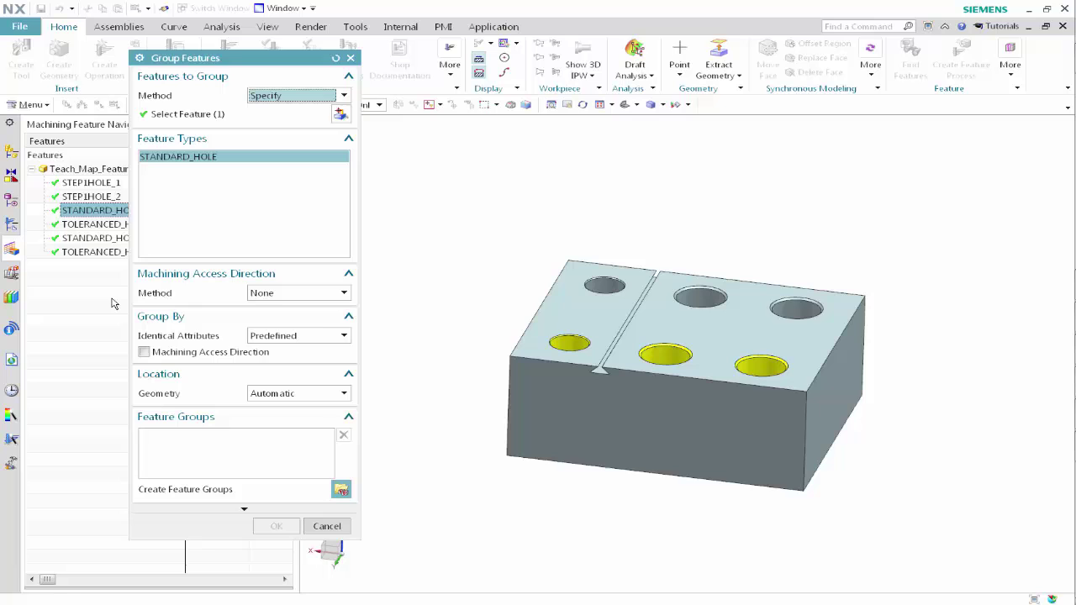
{"action": "left_click", "coordinate": [340, 489]}
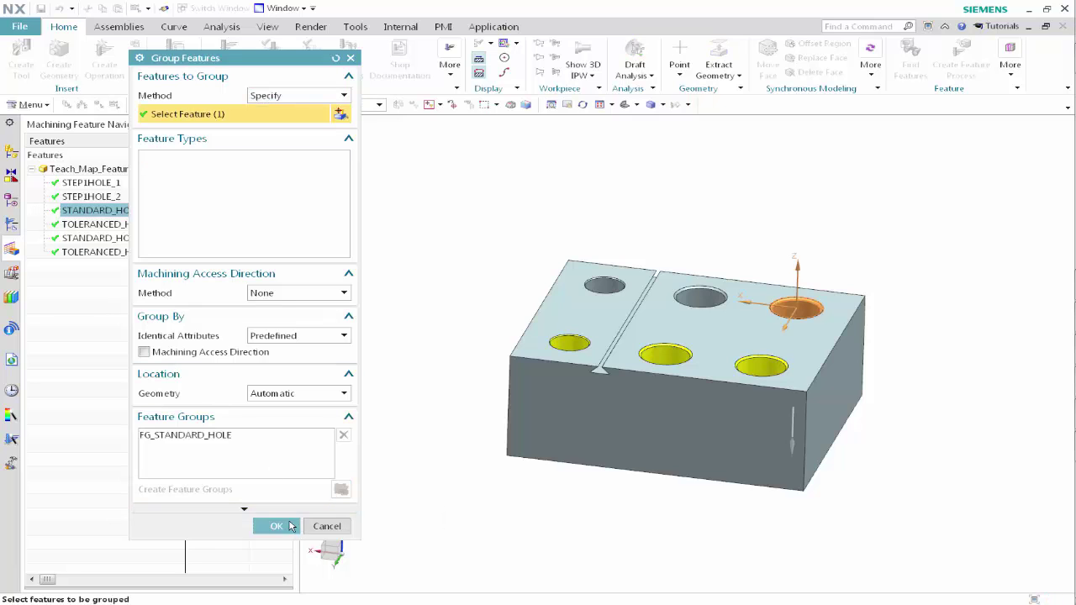
{"action": "left_click", "coordinate": [277, 526]}
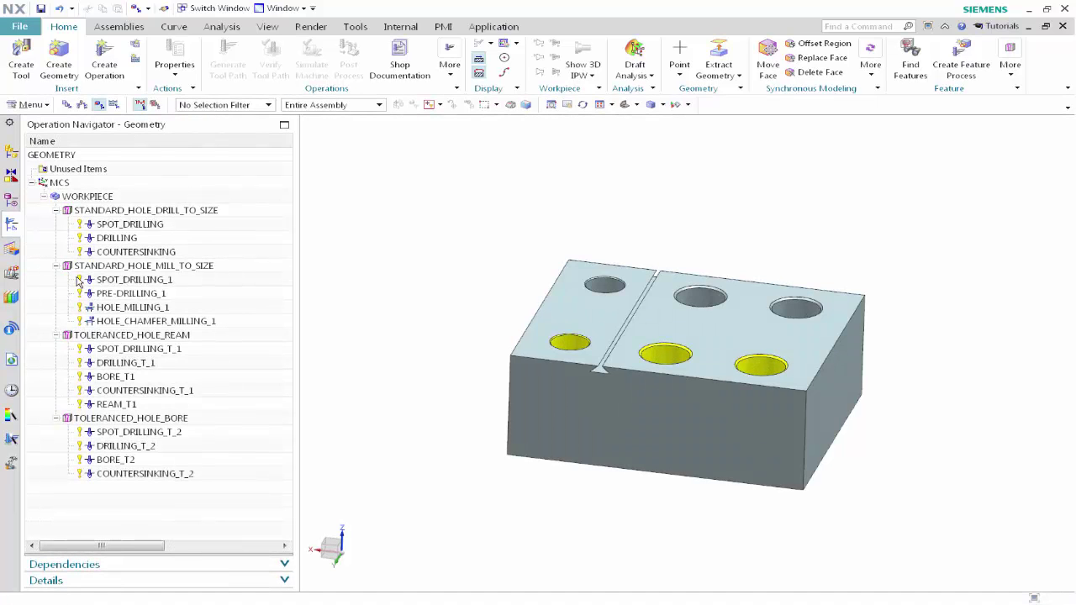
Start Teach Operation Sets for the STANDARD_HOLE_DRILL_TO_SIZE and STANDARD_HOLE_MILL_TO_SIZE groups together.
{"action": "left_click", "coordinate": [96, 213]}
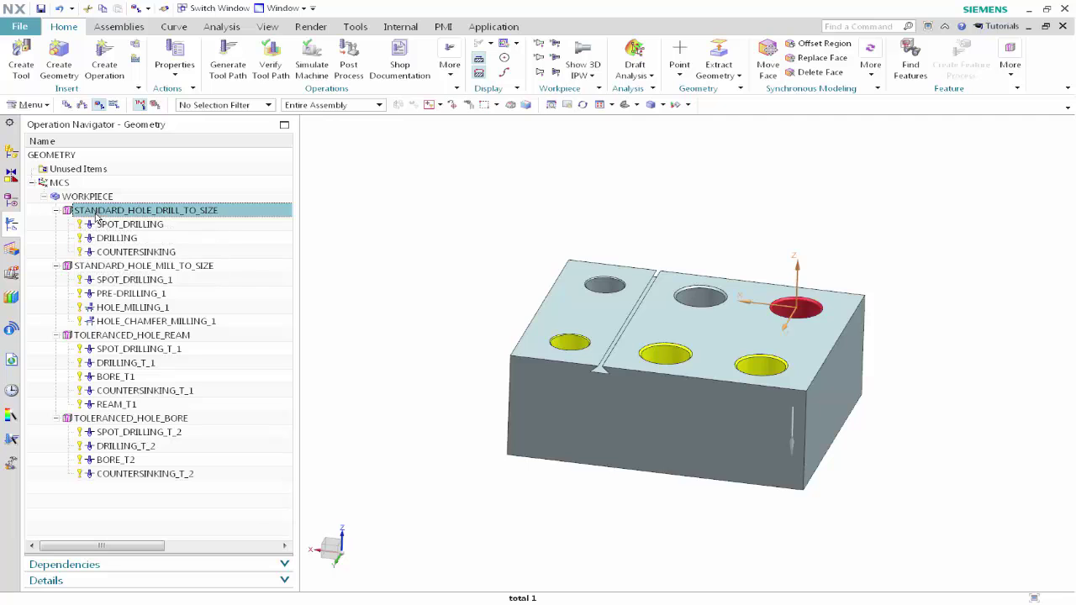
{"action": "left_click", "coordinate": [96, 268], "text": "ctrl"}
{"action": "right_click", "coordinate": [95, 269]}
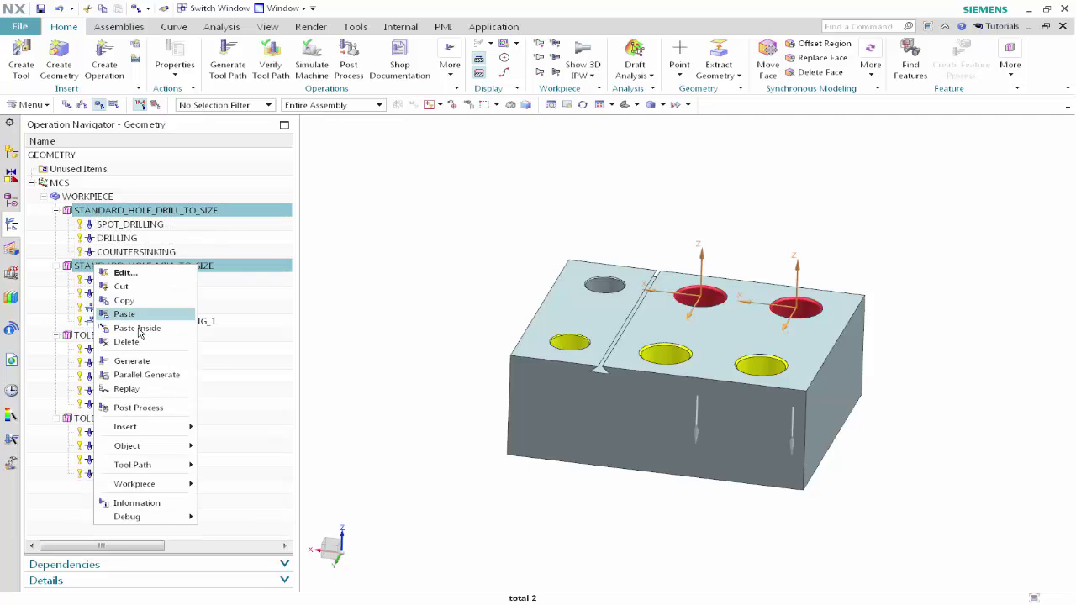
{"action": "mouse_move", "coordinate": [175, 452]}
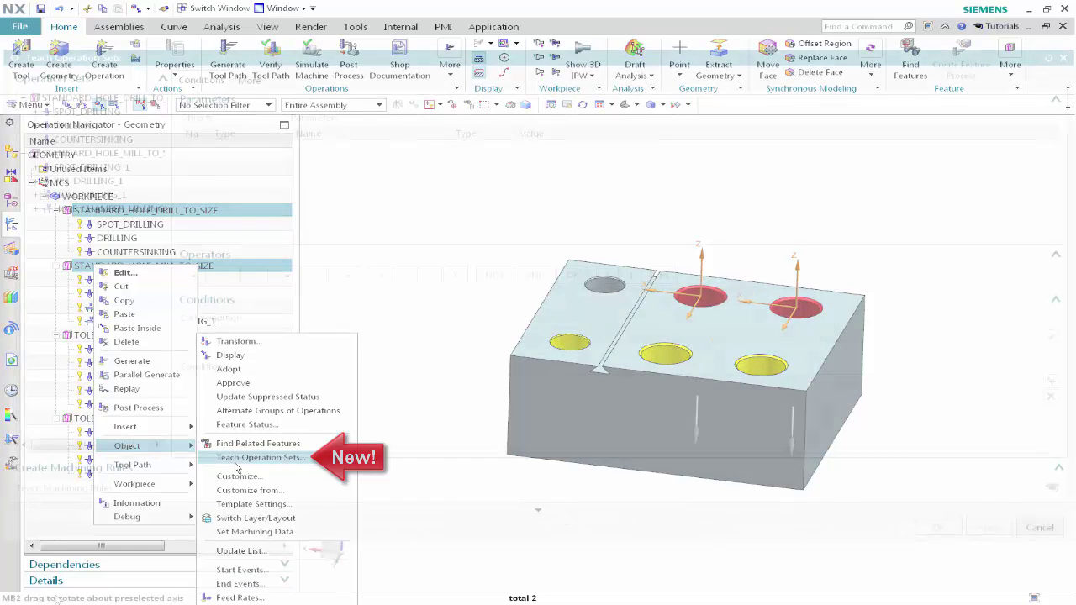
{"action": "left_click", "coordinate": [236, 462]}
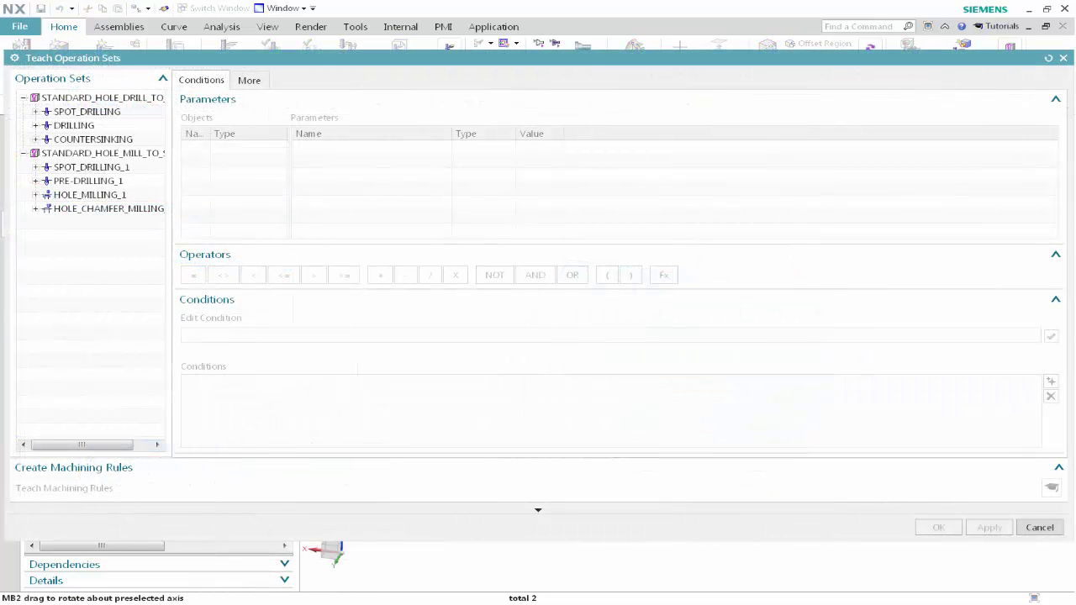
Set the feature group priority of the STANDARD_HOLE_DRILL_TO_SIZE operation set to 100.
{"action": "left_click", "coordinate": [76, 101]}
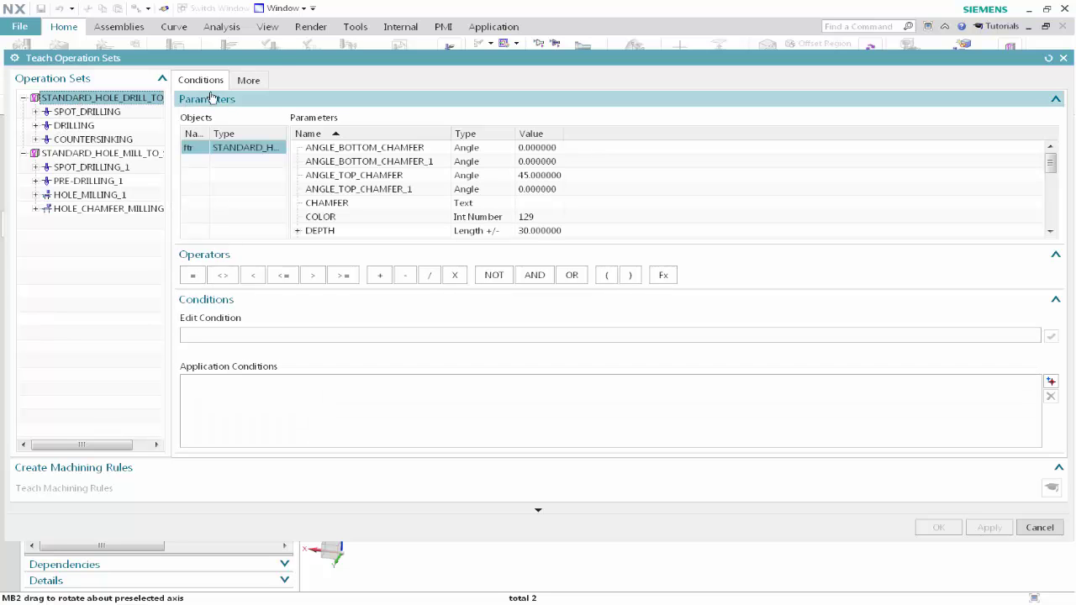
{"action": "left_click", "coordinate": [243, 81]}
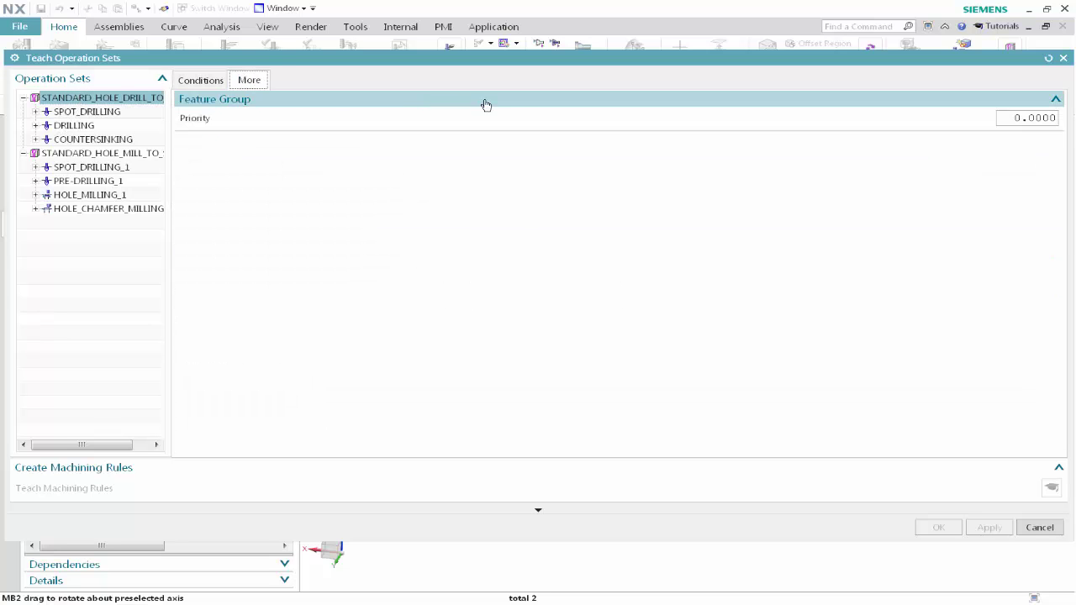
{"action": "left_click", "coordinate": [1003, 118]}
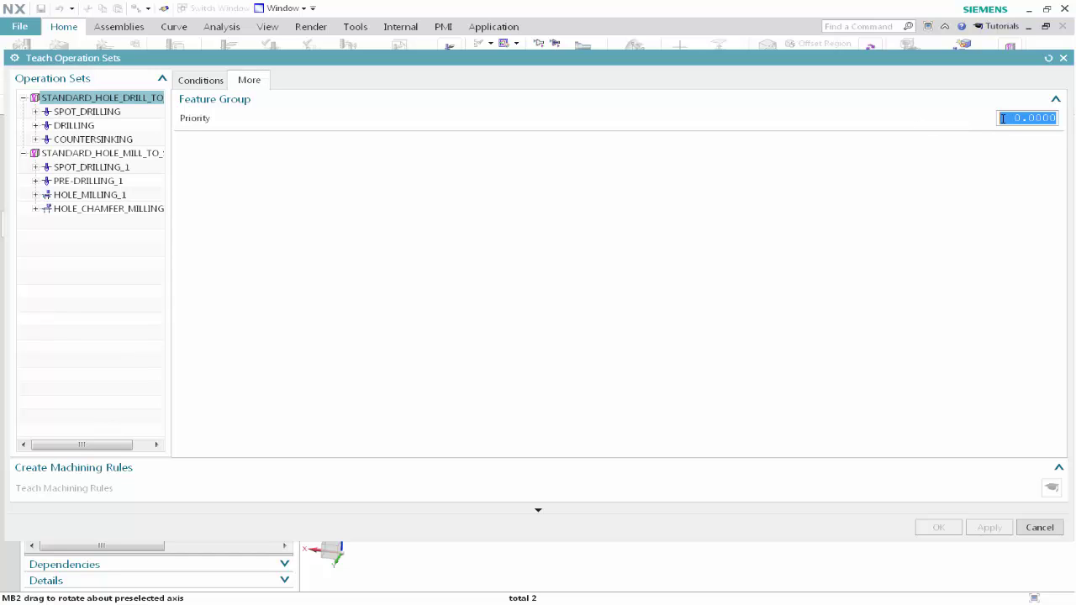
{"action": "type", "text": "100"}
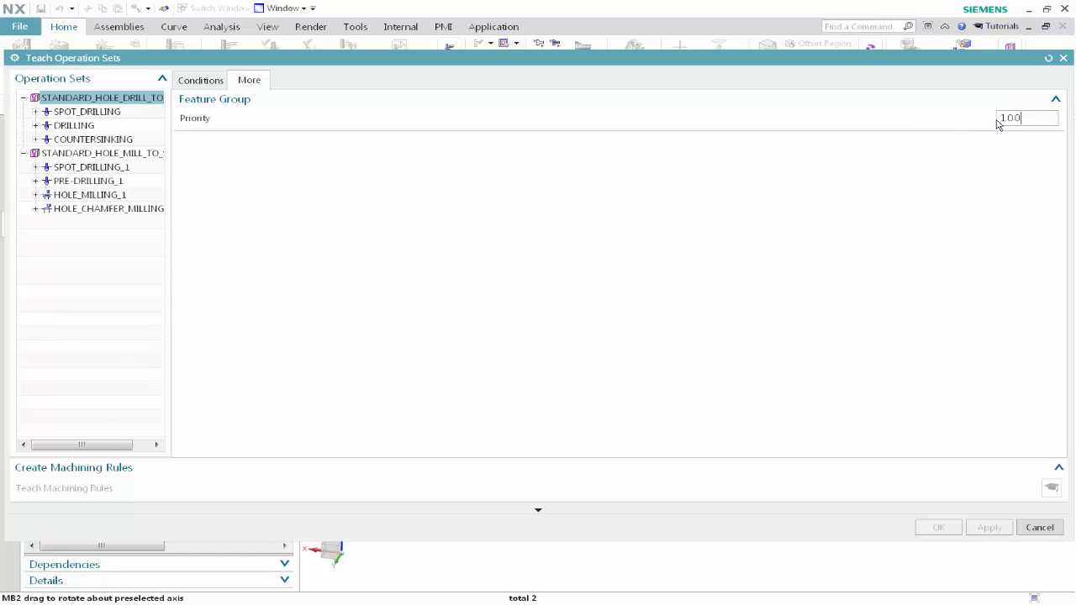
{"action": "key", "text": "Return"}
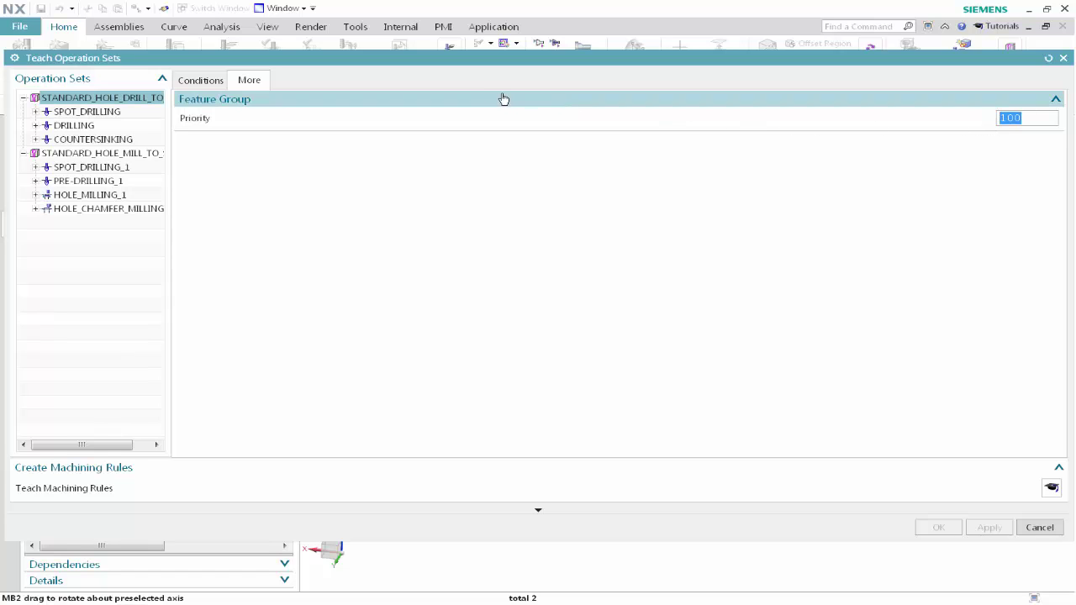
Add the application condition ftr.DEPTH/ftr.DIAMETER_1<6 to the STANDARD_HOLE_DRILL_TO_SIZE set and teach its machining rules.
{"action": "left_click", "coordinate": [199, 85]}
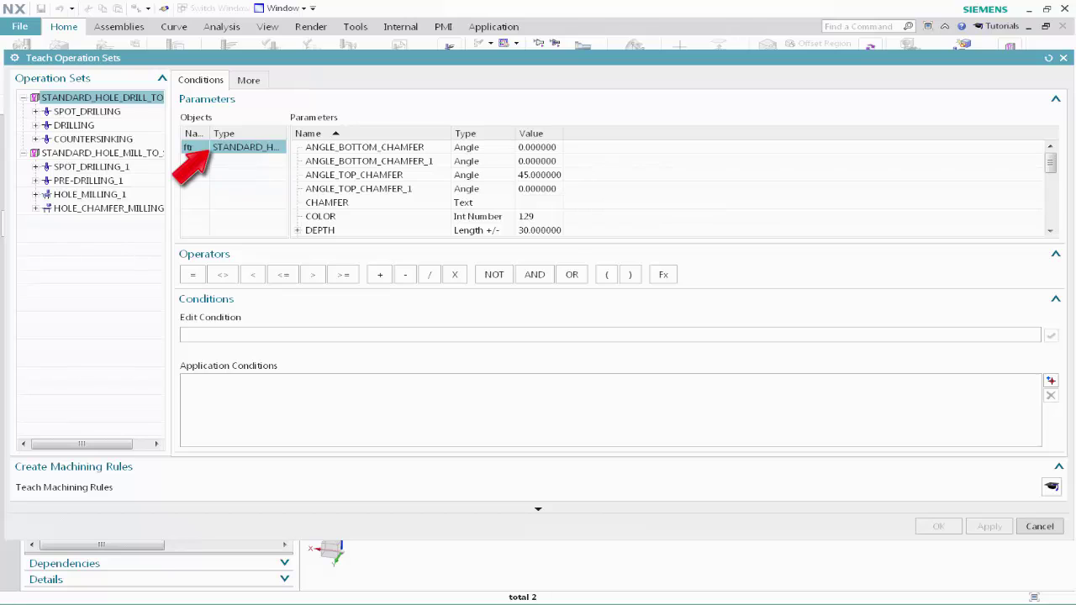
{"action": "double_click", "coordinate": [320, 230]}
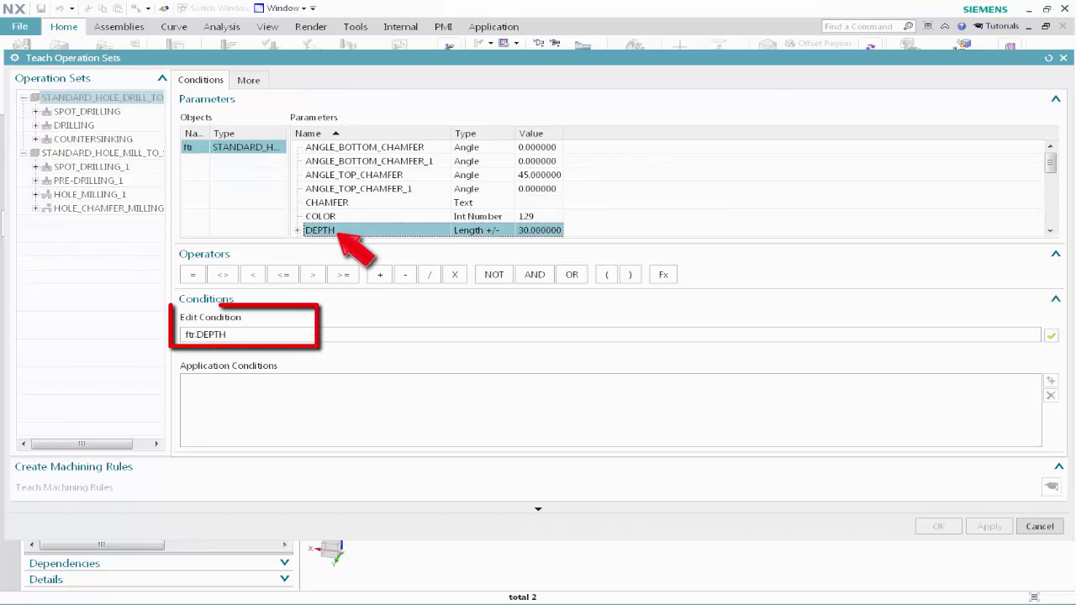
{"action": "left_click", "coordinate": [429, 275]}
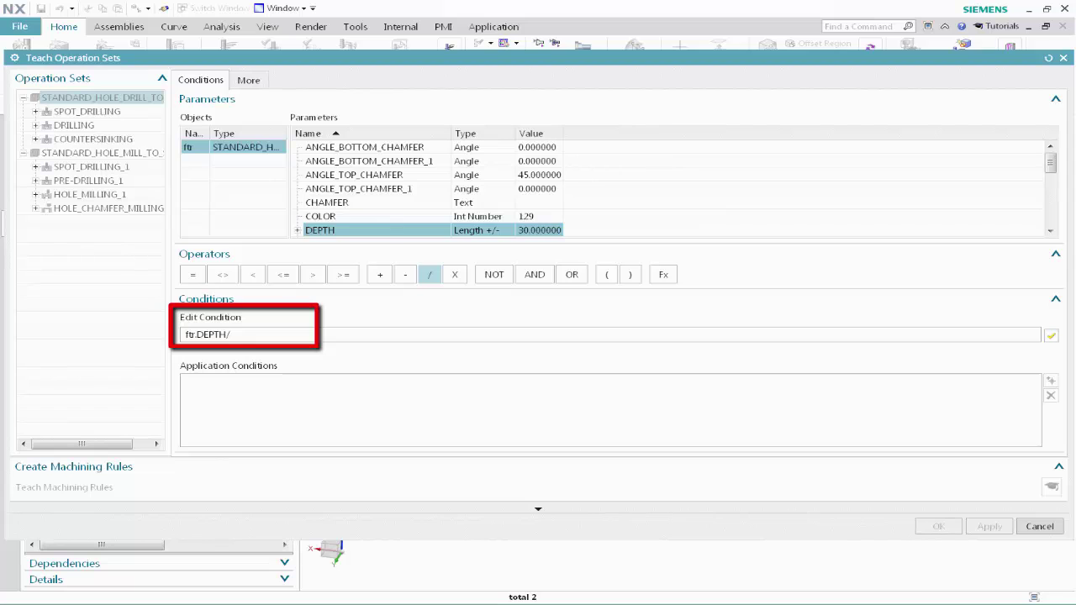
{"action": "double_click", "coordinate": [333, 188]}
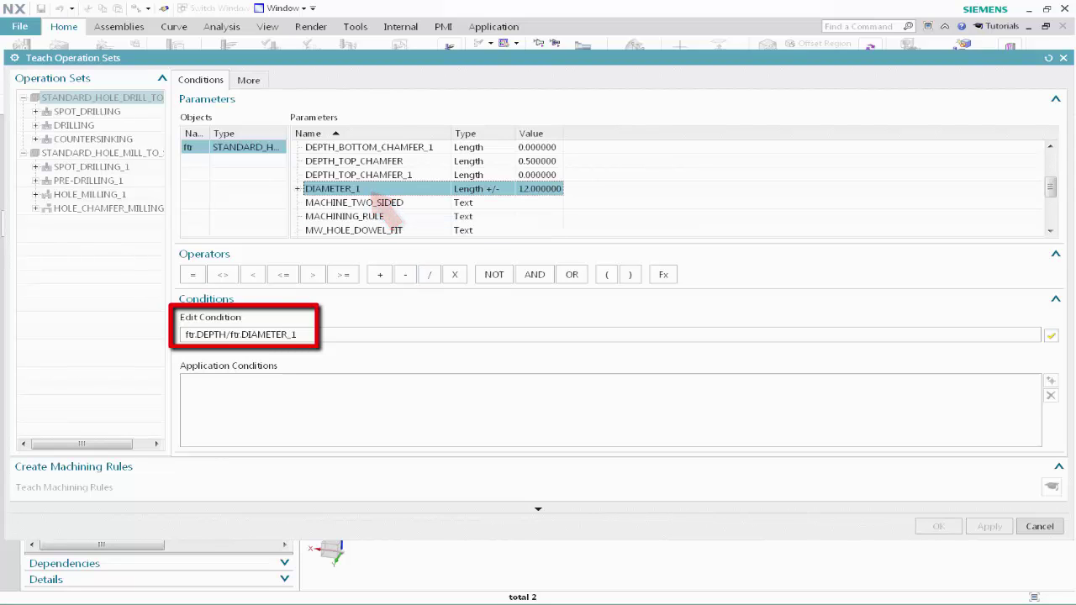
{"action": "left_click", "coordinate": [252, 274]}
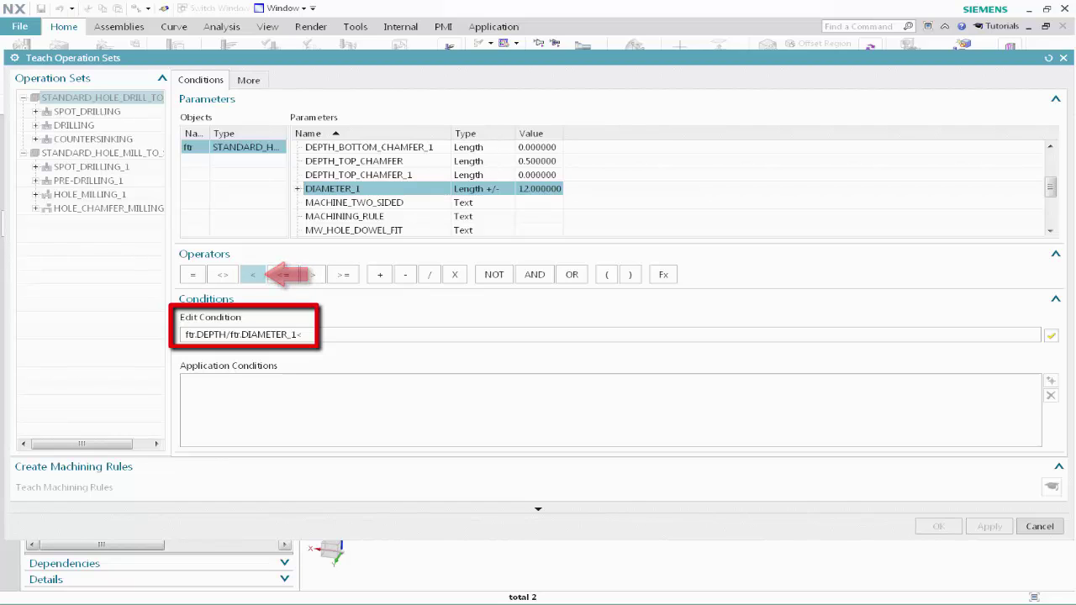
{"action": "type", "text": "6"}
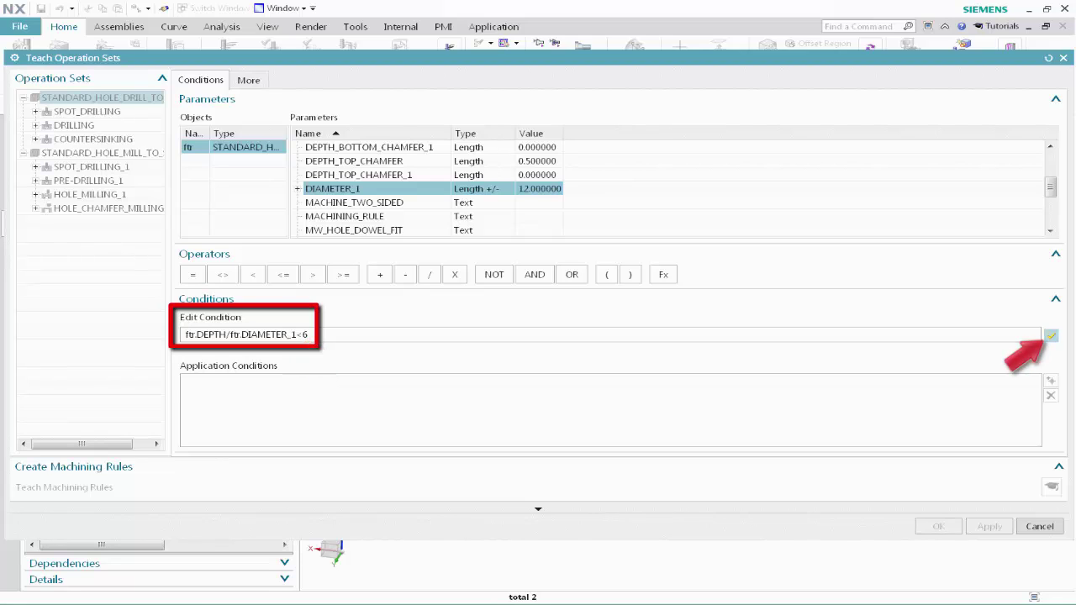
{"action": "left_click", "coordinate": [1051, 335]}
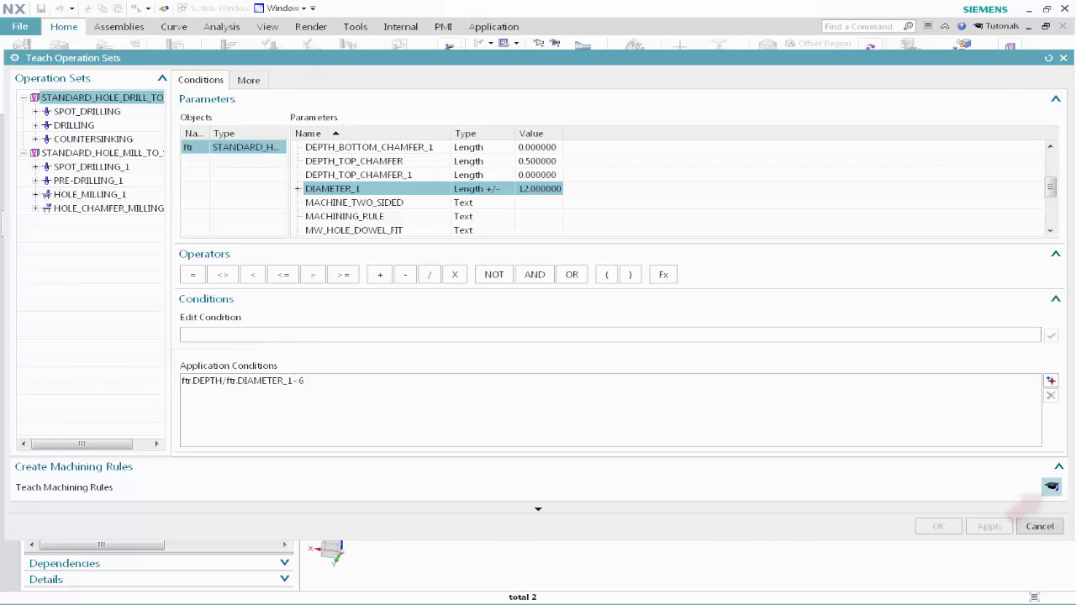
{"action": "left_click", "coordinate": [1051, 486]}
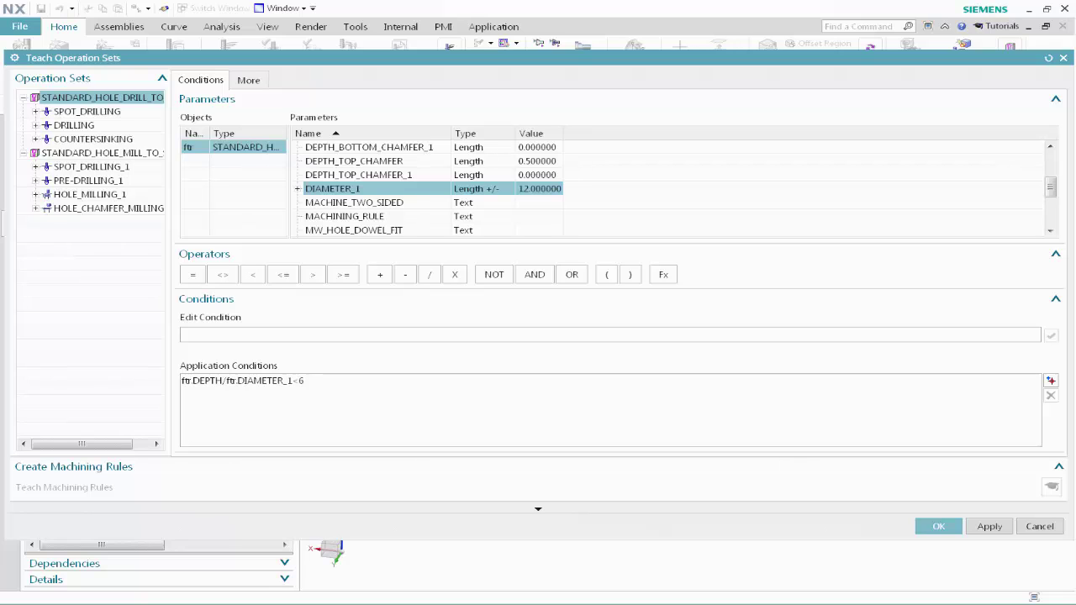
Add the operation condition tool.Diameter=ftr.DIAMETER_1 to the DRILLING operation of the drill-to-size set.
{"action": "left_click", "coordinate": [101, 125]}
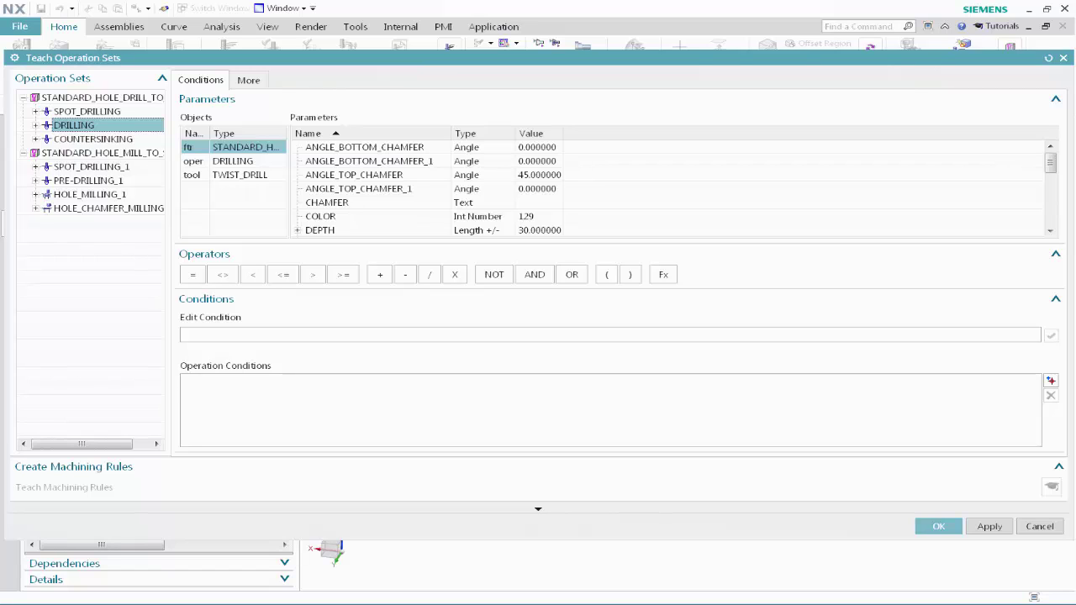
{"action": "left_click", "coordinate": [193, 175]}
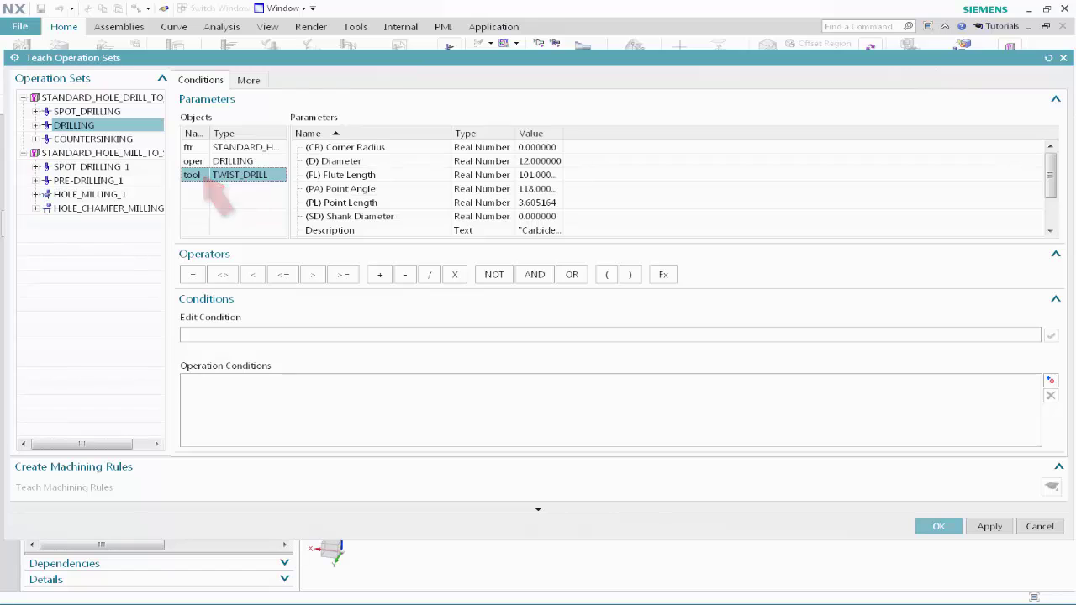
{"action": "double_click", "coordinate": [370, 161]}
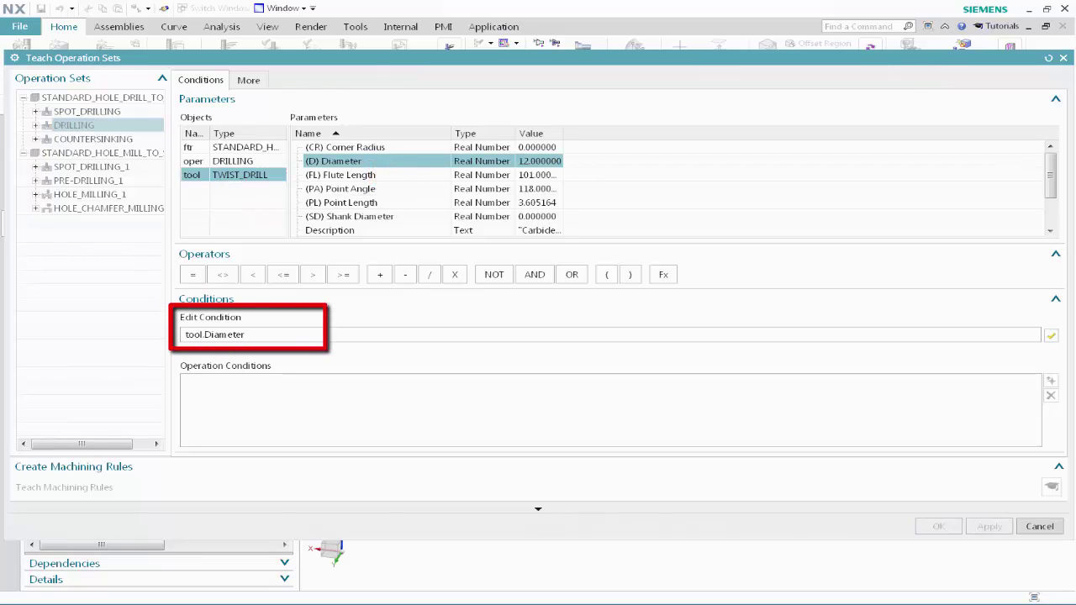
{"action": "left_click", "coordinate": [192, 274]}
{"action": "left_click", "coordinate": [273, 148]}
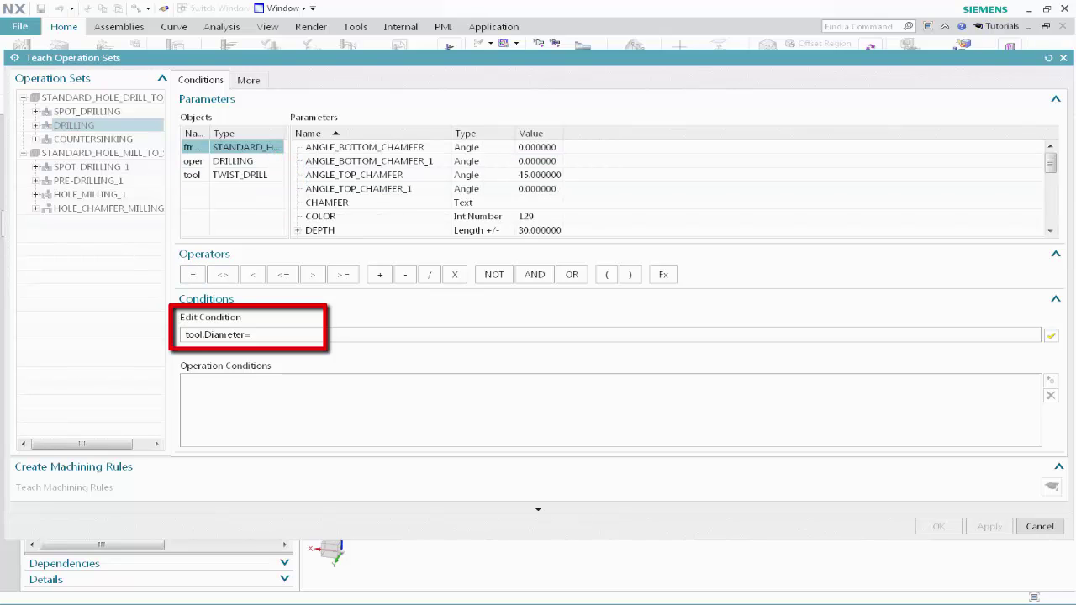
{"action": "double_click", "coordinate": [370, 176]}
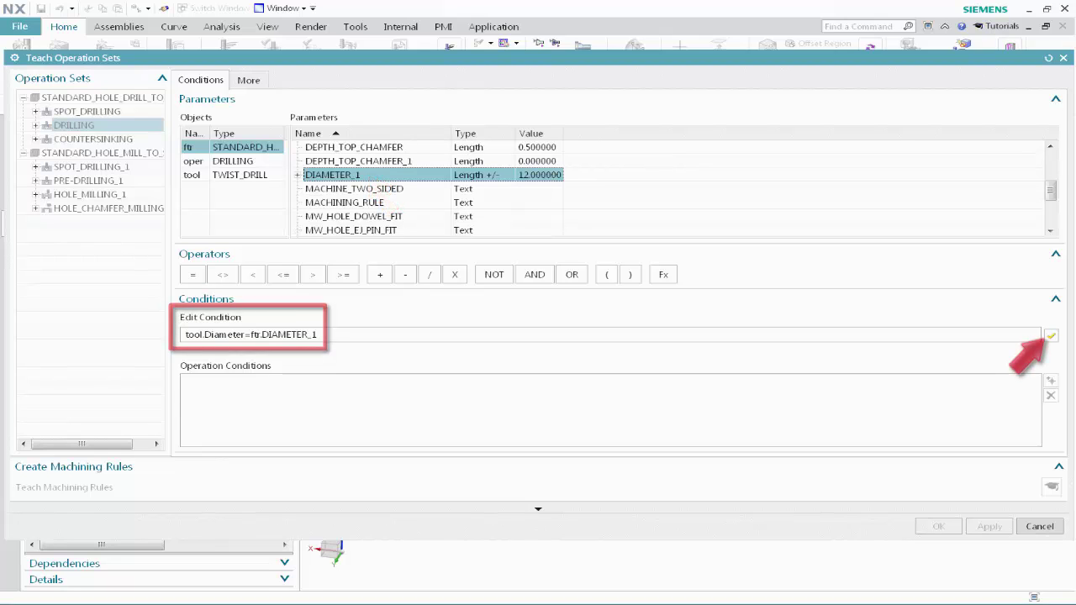
{"action": "left_click", "coordinate": [1051, 336]}
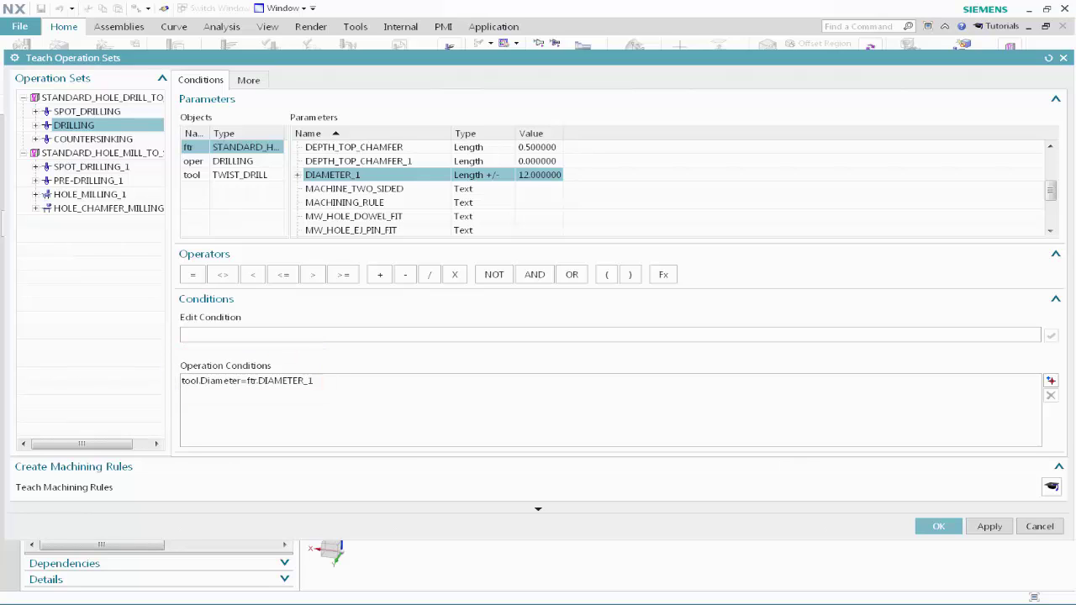
Add a second condition to the DRILLING operation requiring tool.FluteLength>ftr.DEPTH.
{"action": "left_click", "coordinate": [204, 176]}
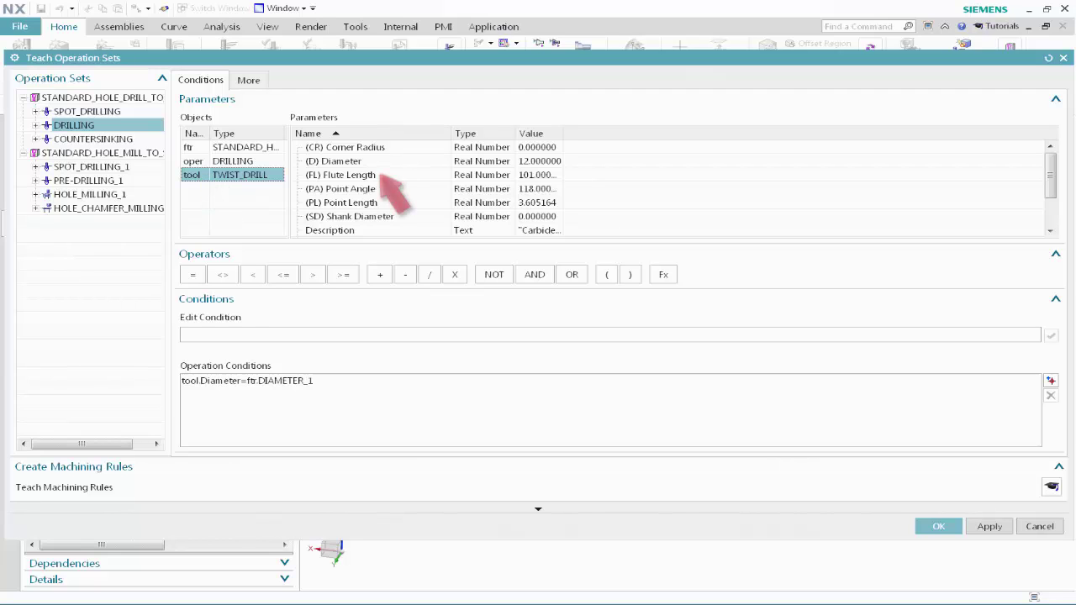
{"action": "double_click", "coordinate": [380, 175]}
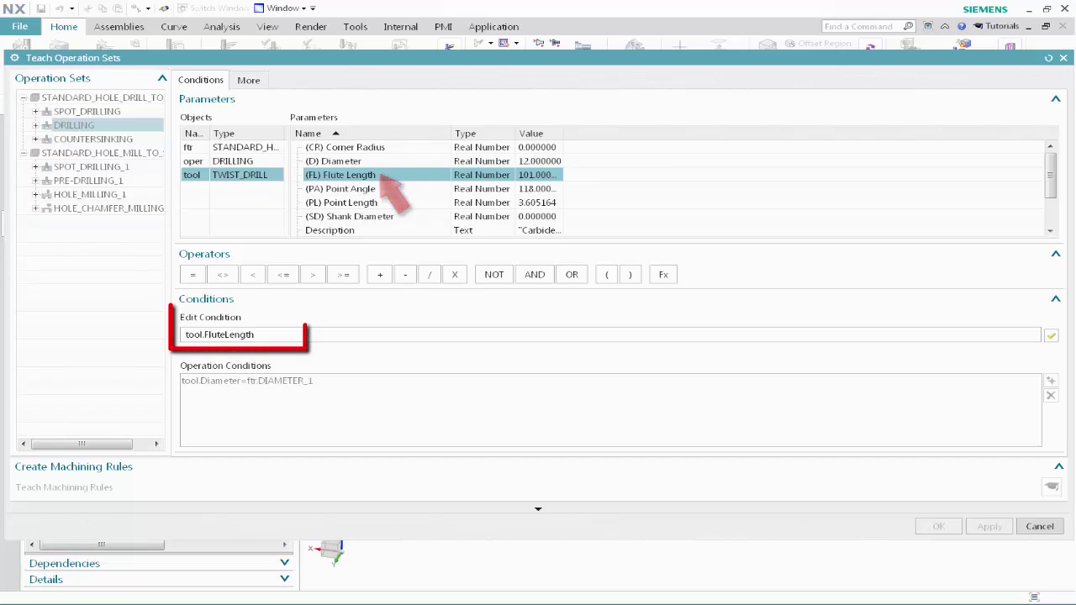
{"action": "left_click", "coordinate": [313, 274]}
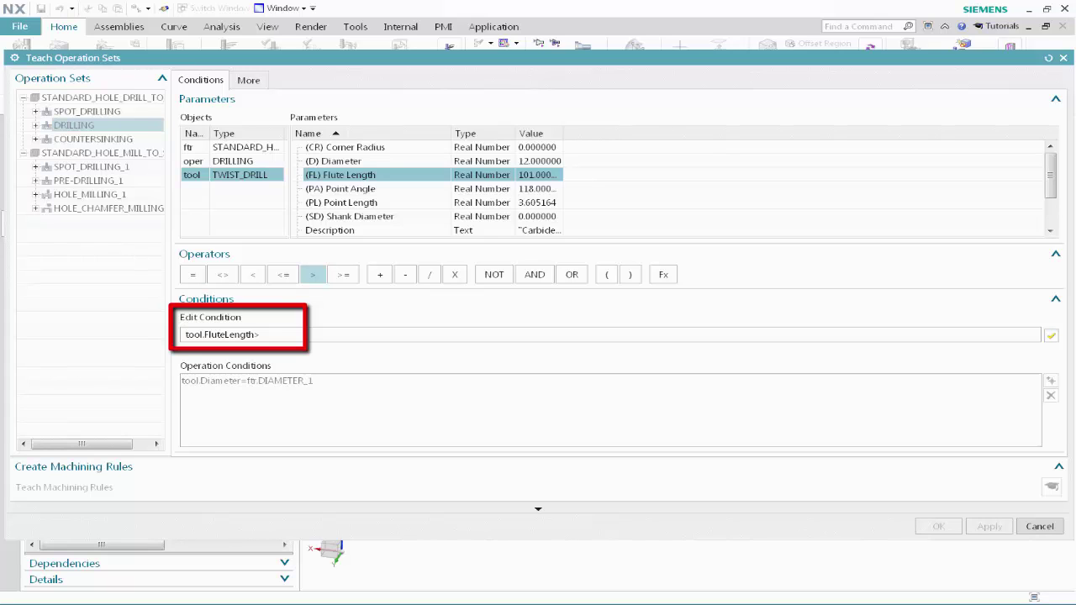
{"action": "left_click", "coordinate": [248, 147]}
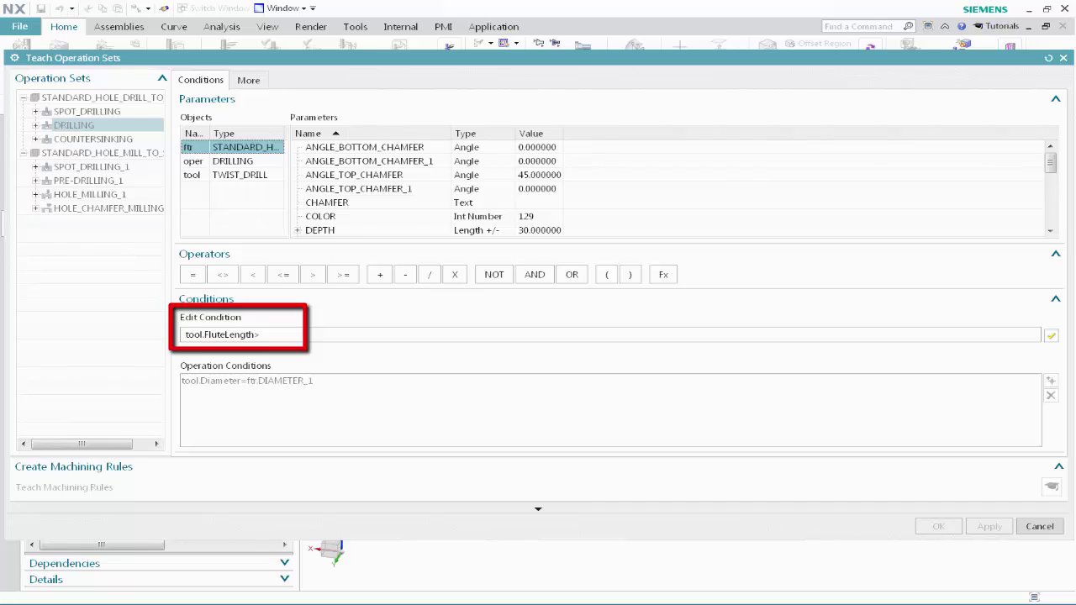
{"action": "double_click", "coordinate": [337, 231]}
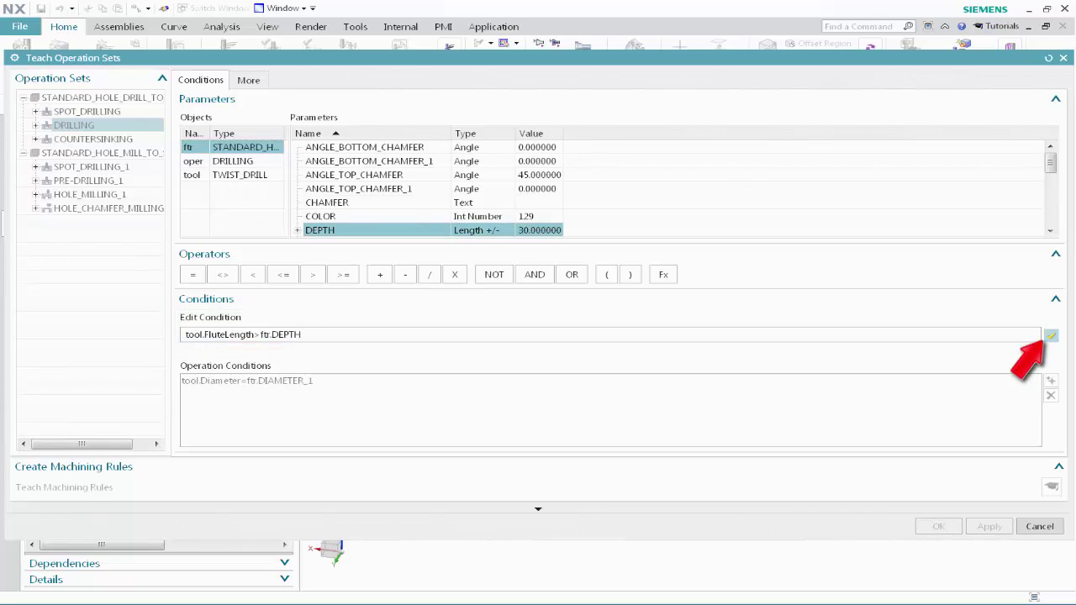
{"action": "left_click", "coordinate": [1050, 335]}
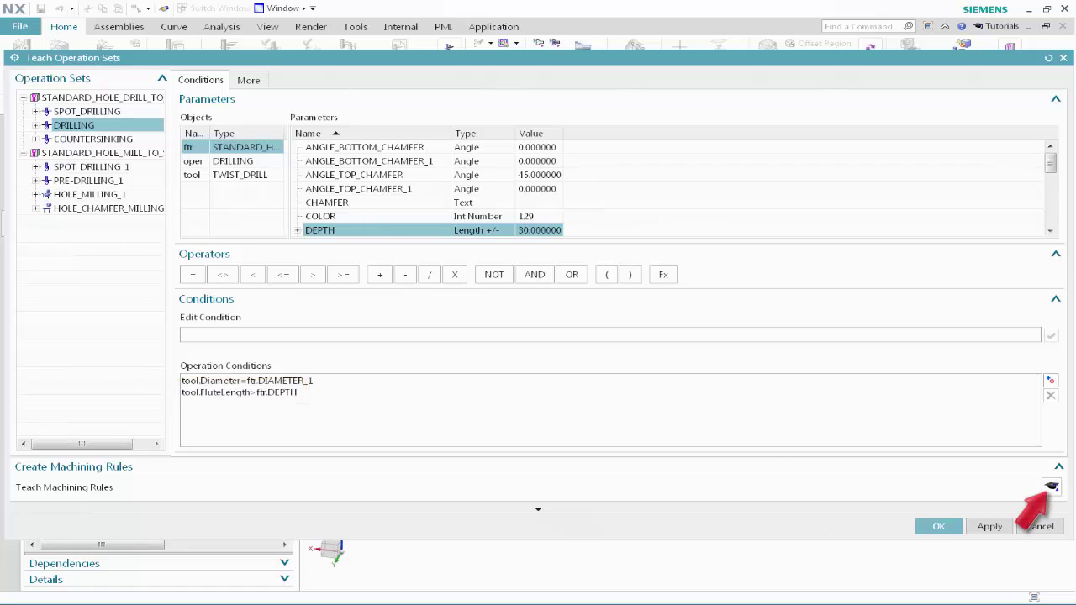
Teach the machining rules for the DRILLING operation and add the condition tool.TipDiameter<ftr.DIAMETER_1 to the COUNTERSINKING operation.
{"action": "left_click", "coordinate": [1050, 487]}
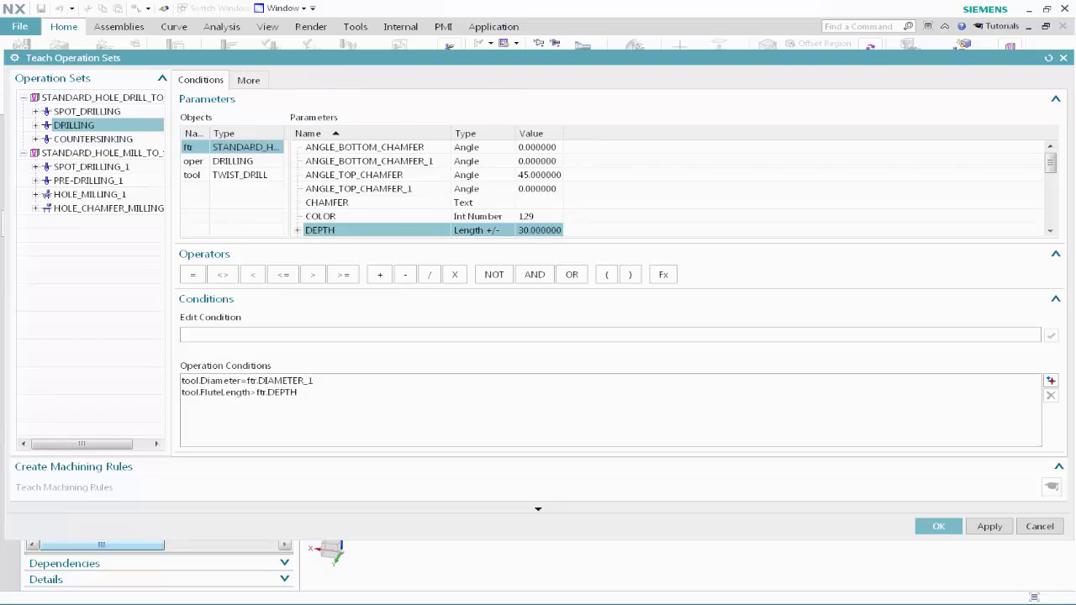
{"action": "left_click", "coordinate": [134, 139]}
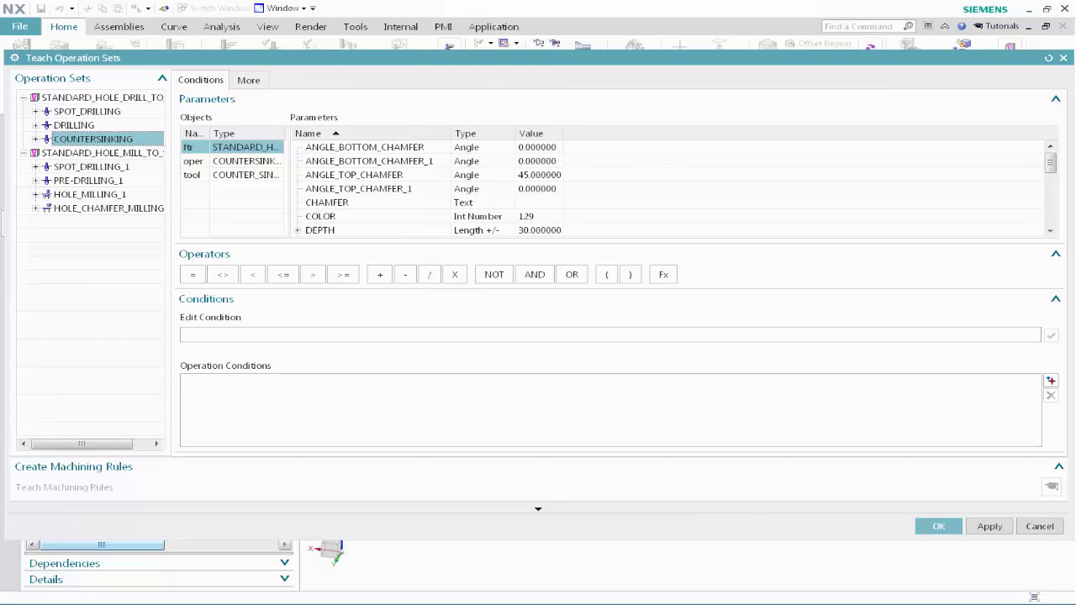
{"action": "left_click", "coordinate": [205, 175]}
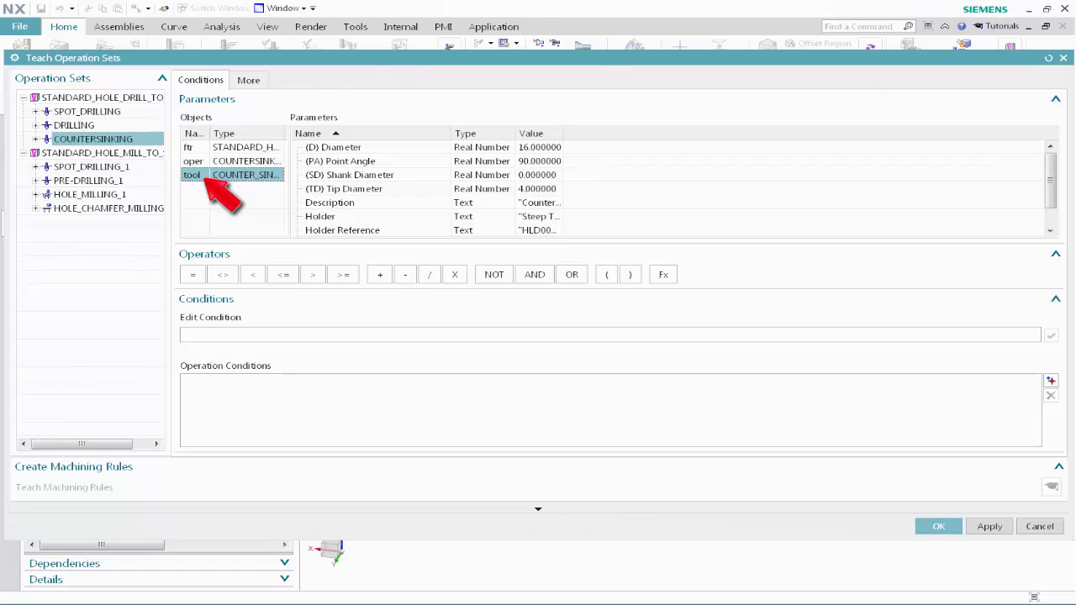
{"action": "left_click", "coordinate": [344, 189]}
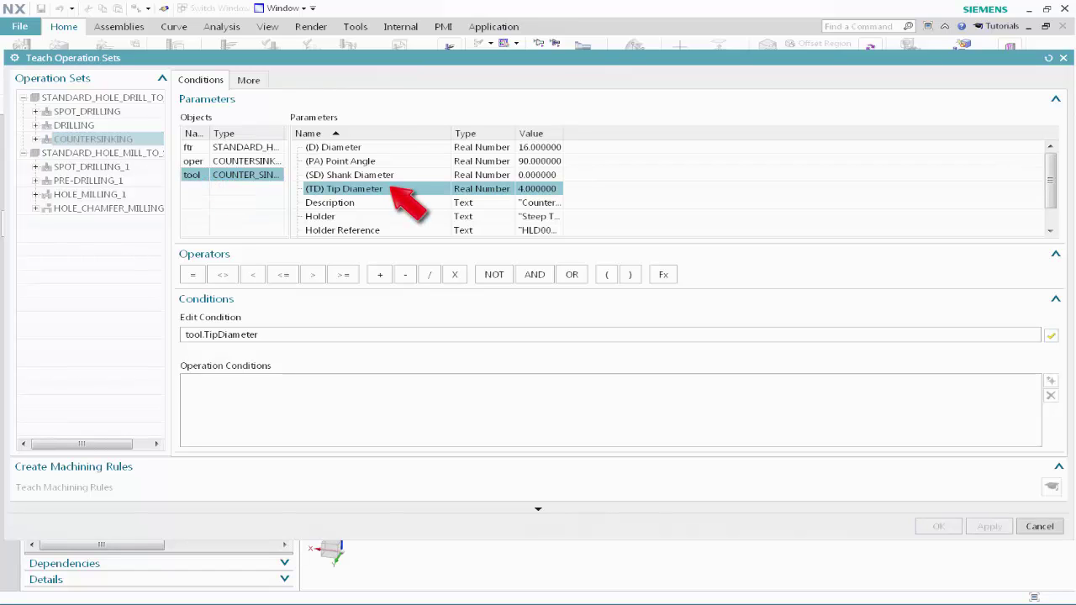
{"action": "left_click", "coordinate": [253, 274]}
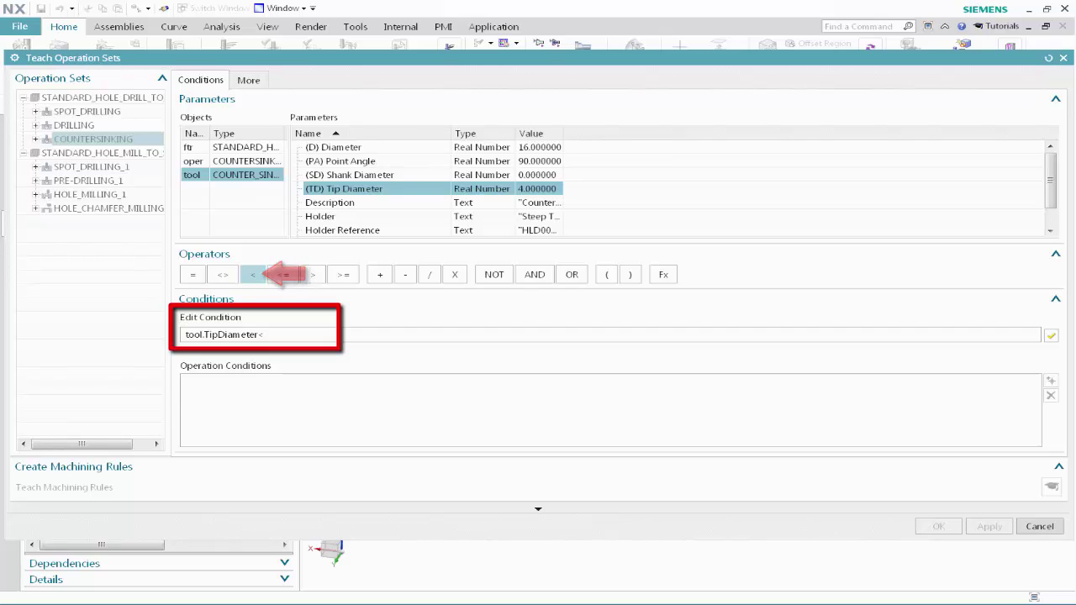
{"action": "left_click", "coordinate": [271, 147]}
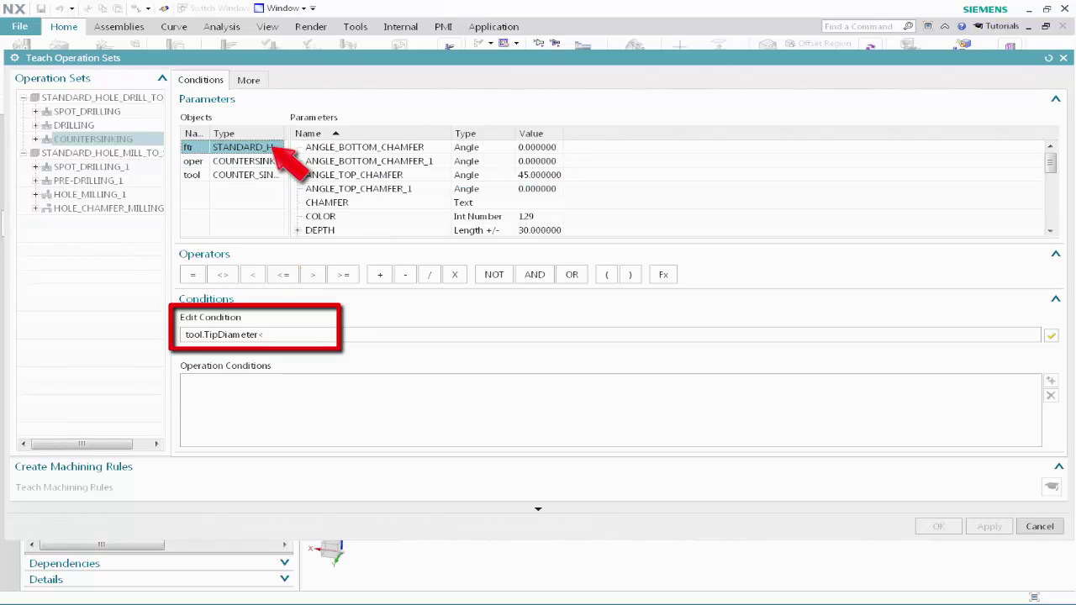
{"action": "scroll", "coordinate": [378, 194], "scroll_direction": "down", "scroll_amount": 3}
{"action": "double_click", "coordinate": [332, 188]}
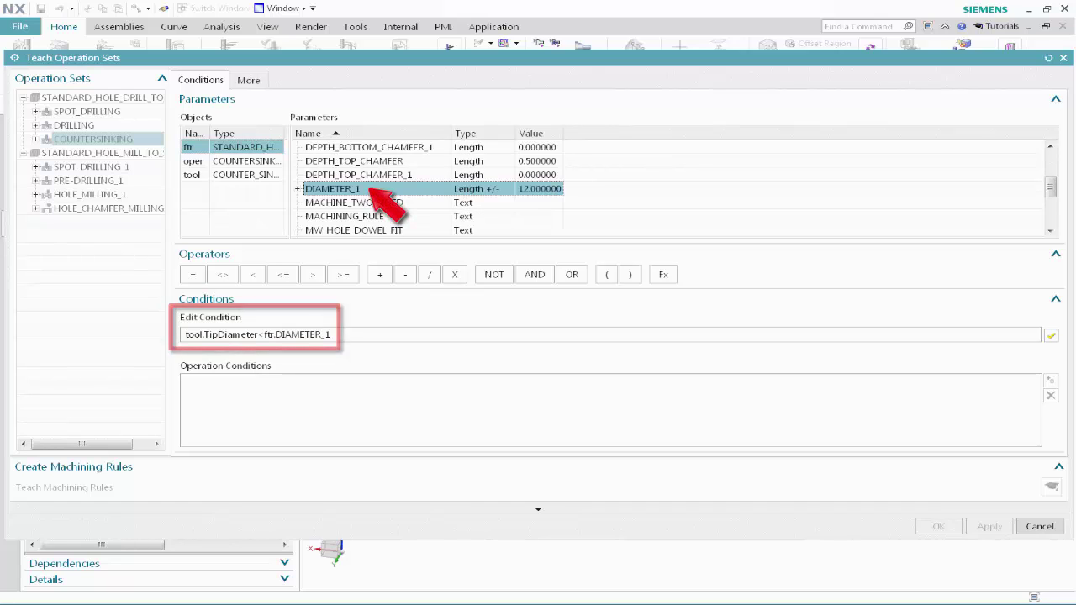
{"action": "left_click", "coordinate": [1050, 335]}
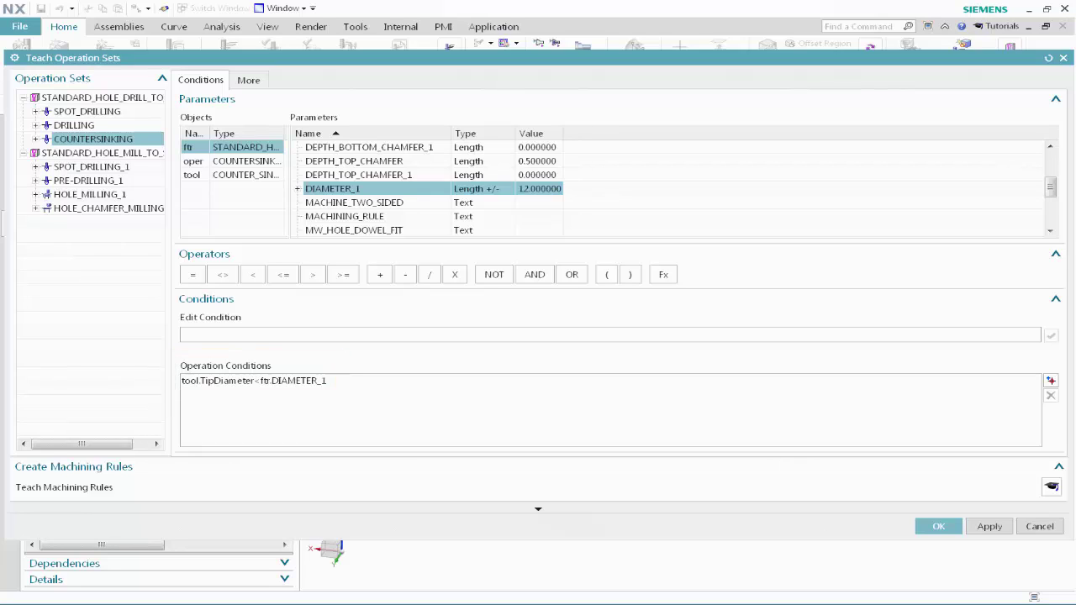
Add a second condition tool.Diameter<2*ftr.DIAMETER_1 to the COUNTERSINKING operation and teach its machining rules.
{"action": "left_click", "coordinate": [206, 175]}
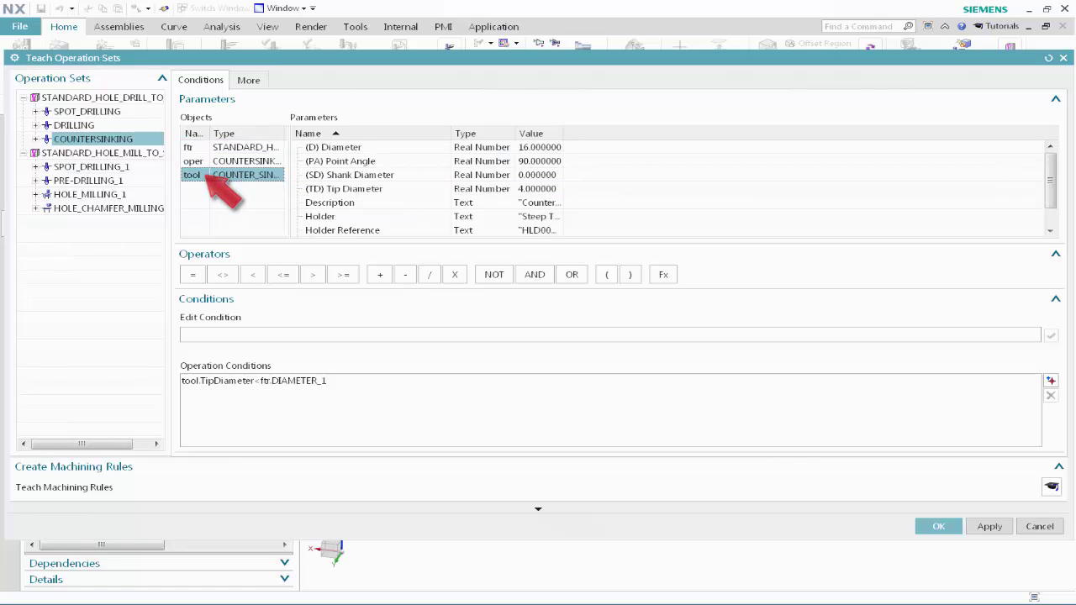
{"action": "double_click", "coordinate": [370, 147]}
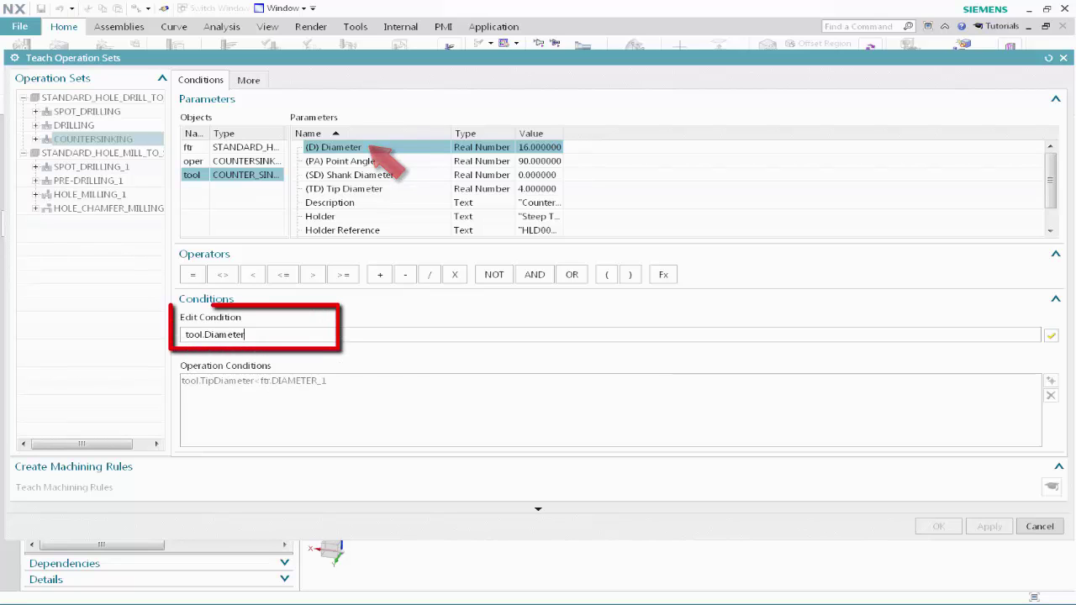
{"action": "left_click", "coordinate": [252, 274]}
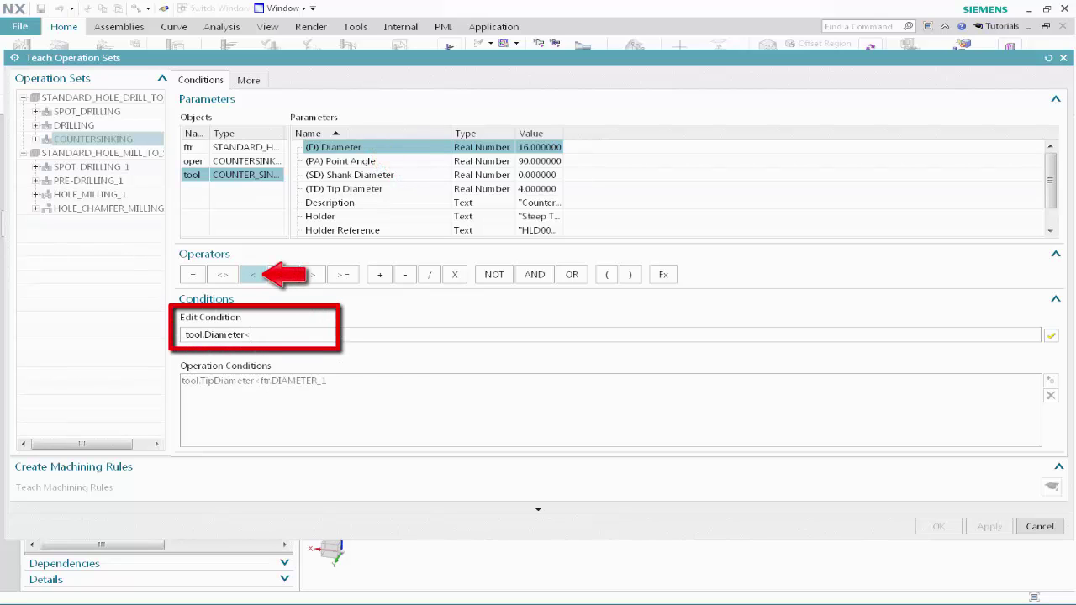
{"action": "type", "text": "2"}
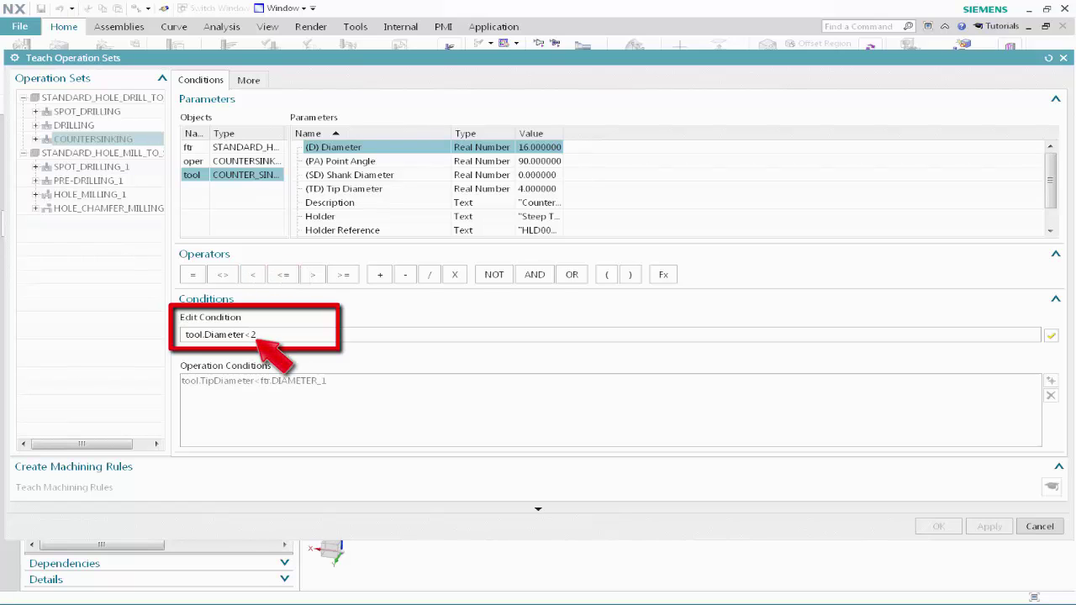
{"action": "left_click", "coordinate": [454, 274]}
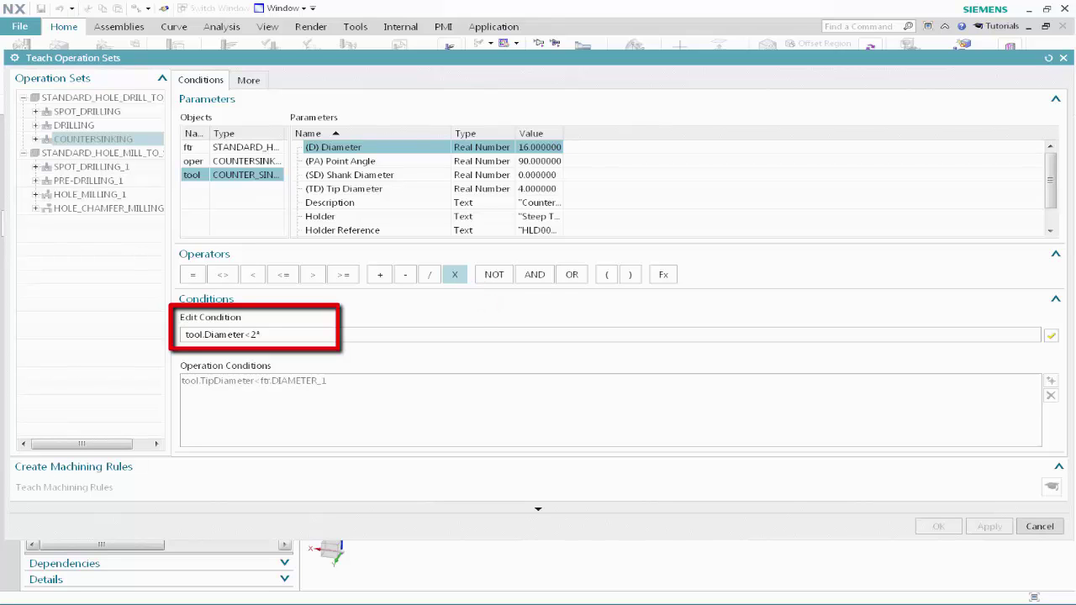
{"action": "left_click", "coordinate": [268, 148]}
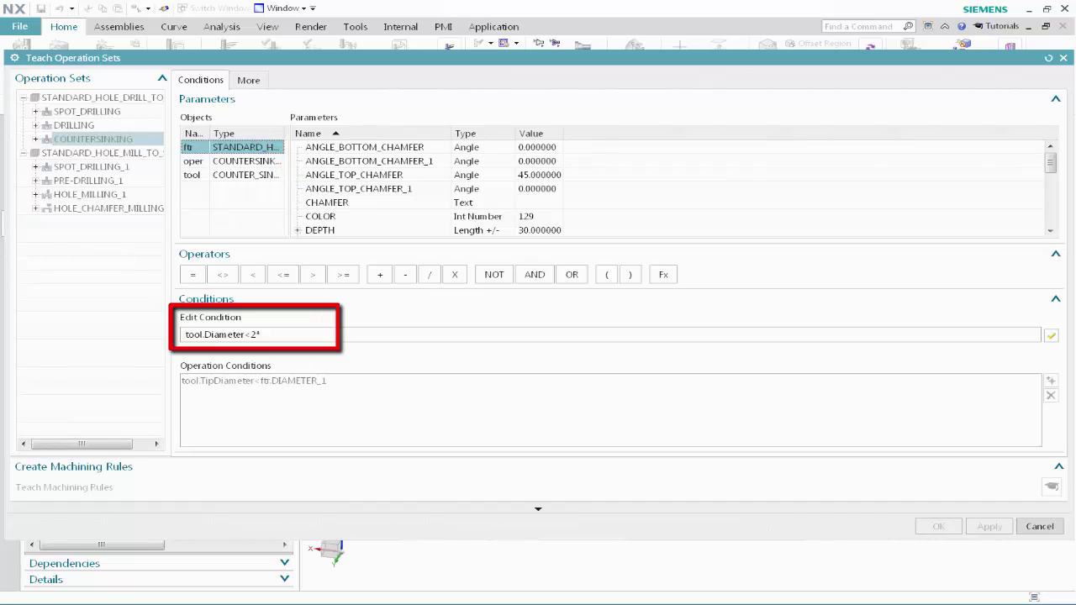
{"action": "scroll", "coordinate": [378, 189], "scroll_direction": "down", "scroll_amount": 3}
{"action": "double_click", "coordinate": [332, 175]}
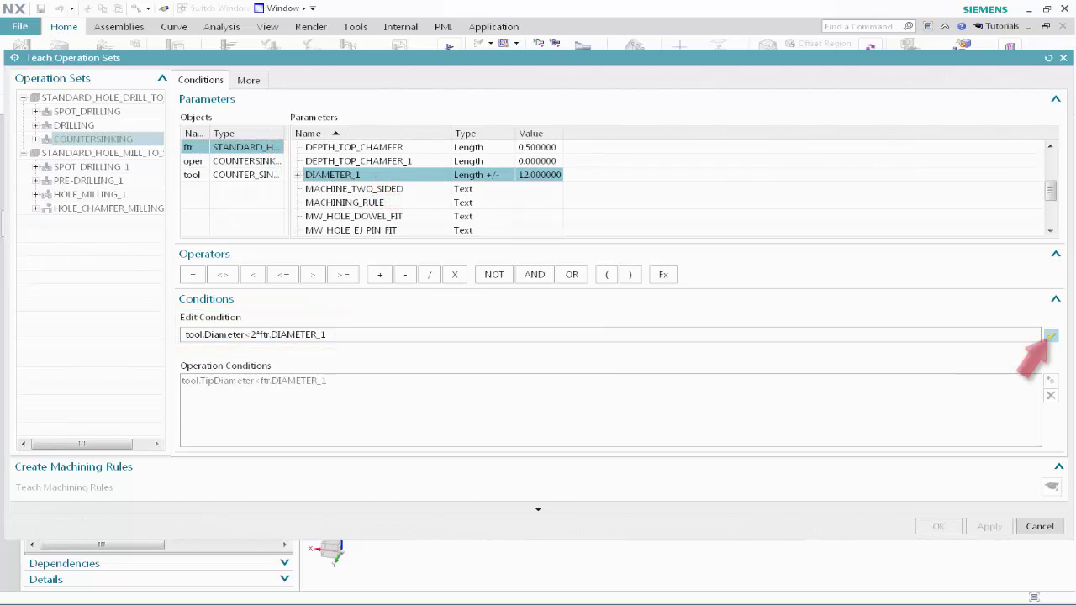
{"action": "left_click", "coordinate": [1051, 335]}
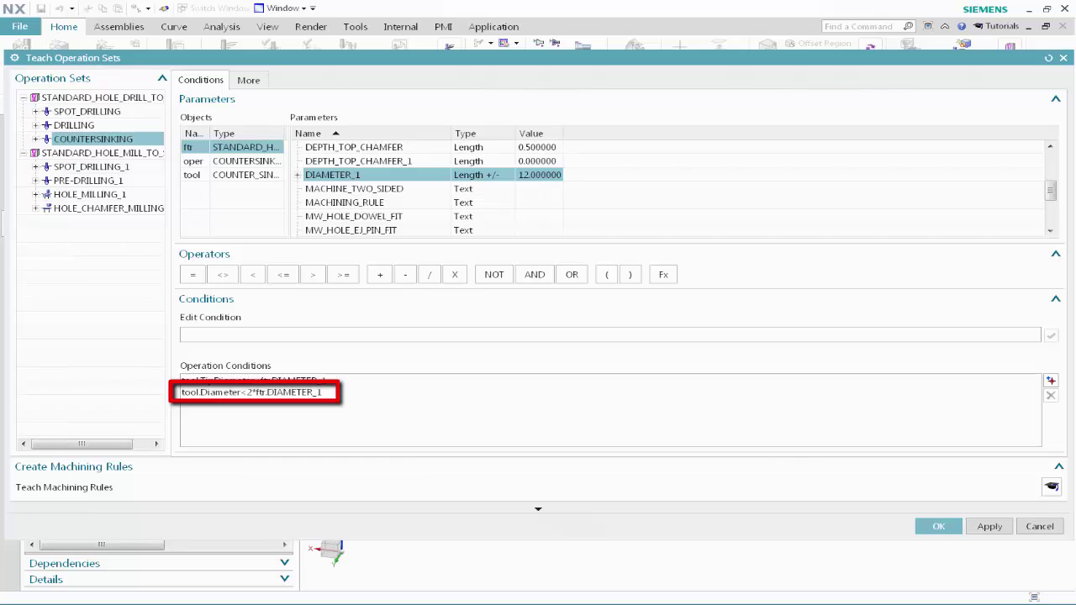
{"action": "left_click", "coordinate": [1050, 487]}
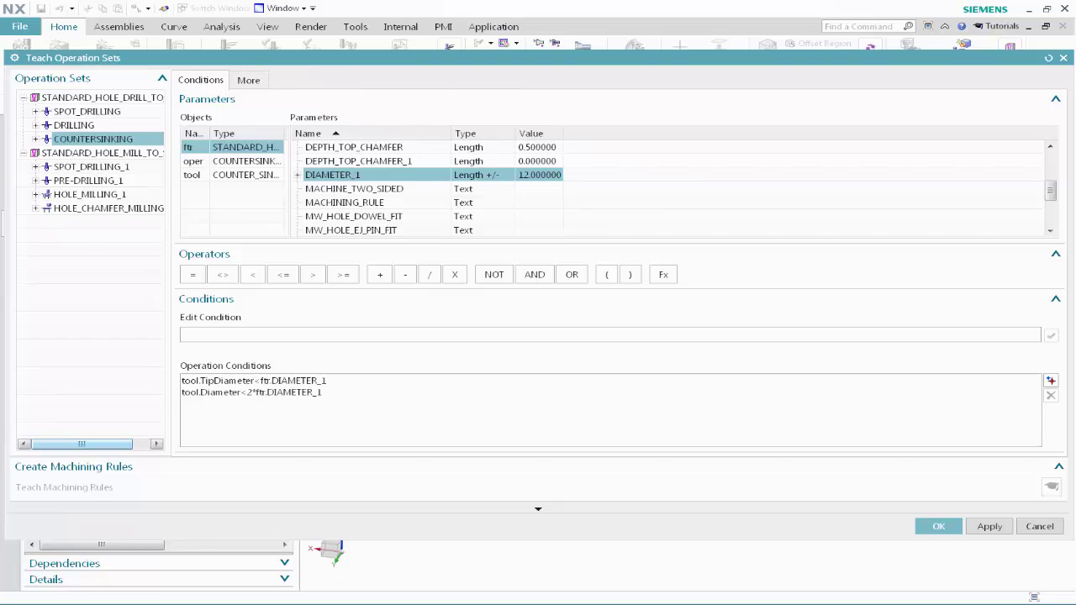
Add the application condition ftr.DEPTH/ftr.DIAMETER_1<6 to the standard hole milling operation set and teach its machining rules.
{"action": "left_click", "coordinate": [145, 152]}
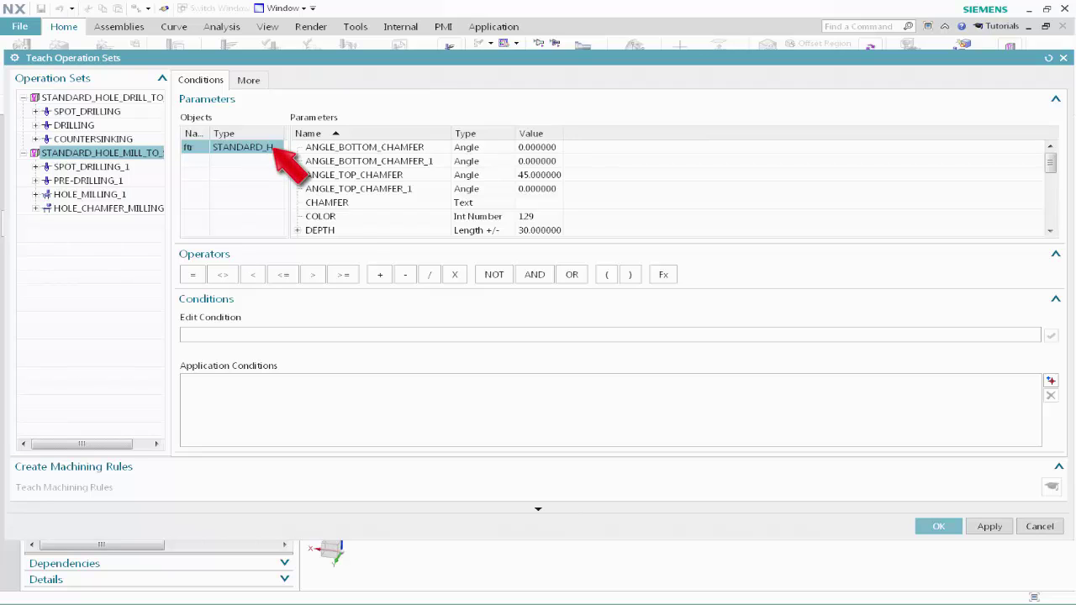
{"action": "double_click", "coordinate": [337, 230]}
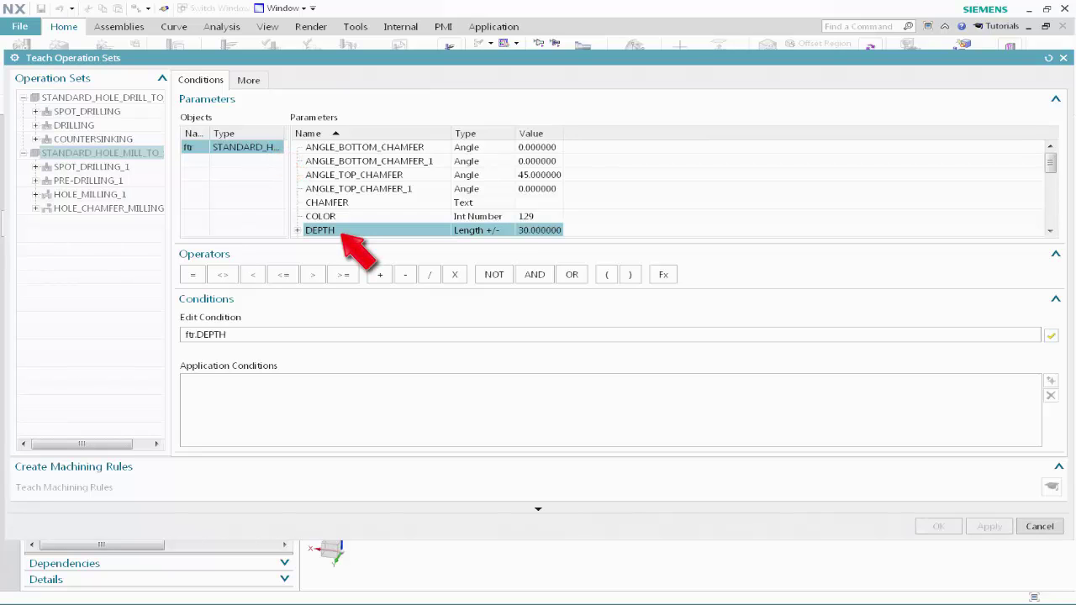
{"action": "left_click", "coordinate": [429, 274]}
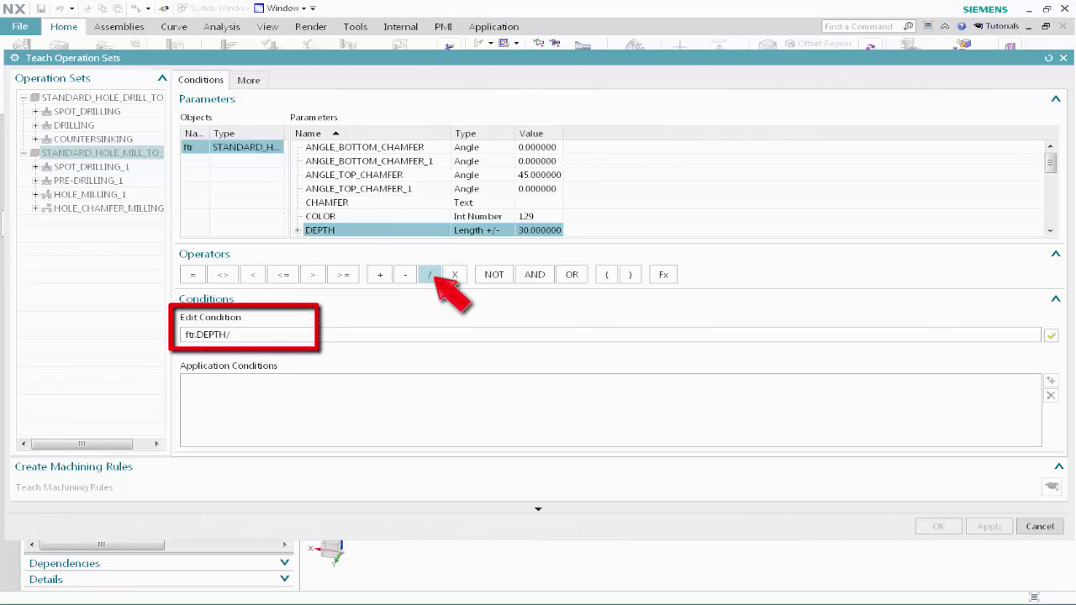
{"action": "scroll", "coordinate": [370, 204], "scroll_direction": "down", "scroll_amount": 2}
{"action": "double_click", "coordinate": [370, 203]}
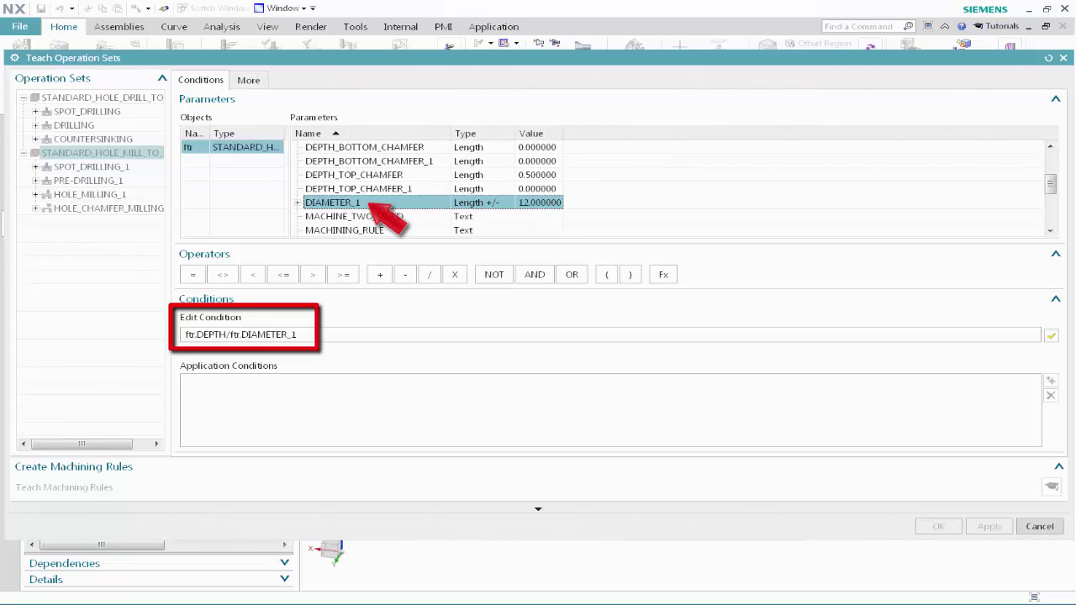
{"action": "left_click", "coordinate": [252, 274]}
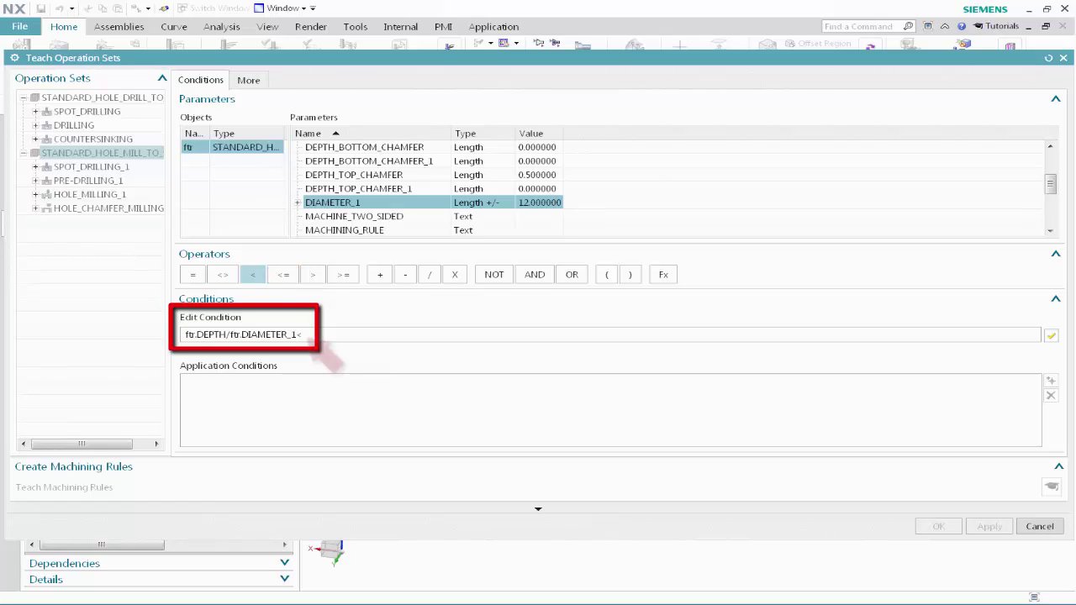
{"action": "type", "text": "6"}
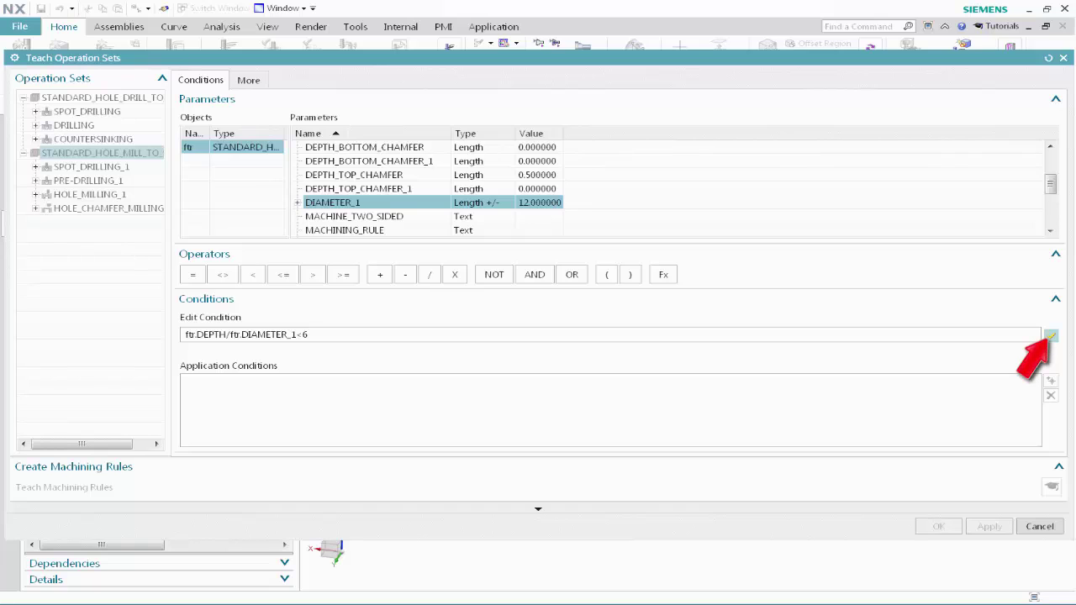
{"action": "left_click", "coordinate": [1051, 337]}
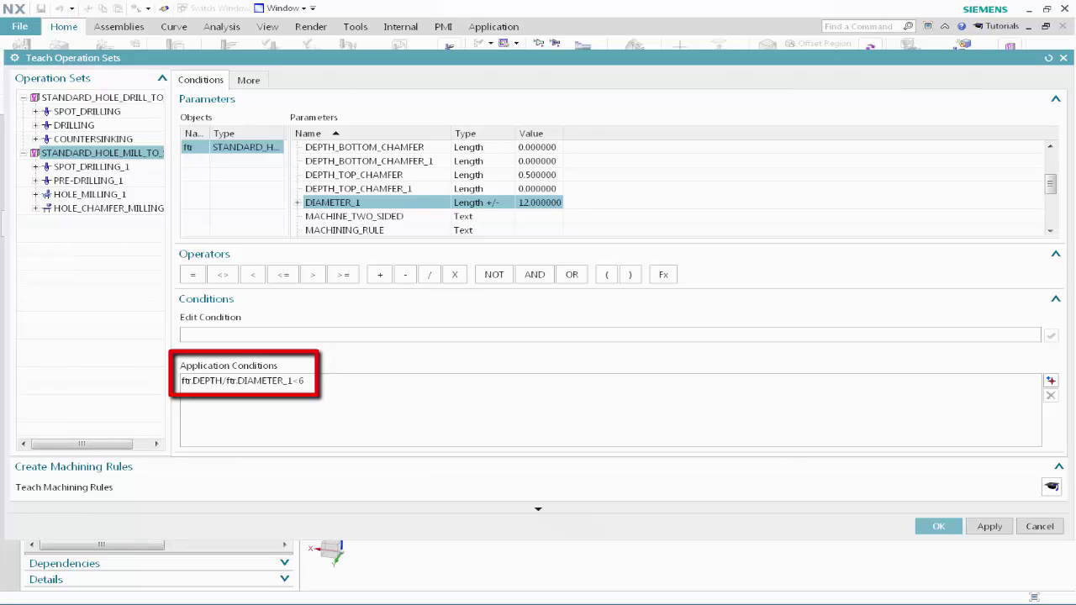
{"action": "left_click", "coordinate": [1047, 489]}
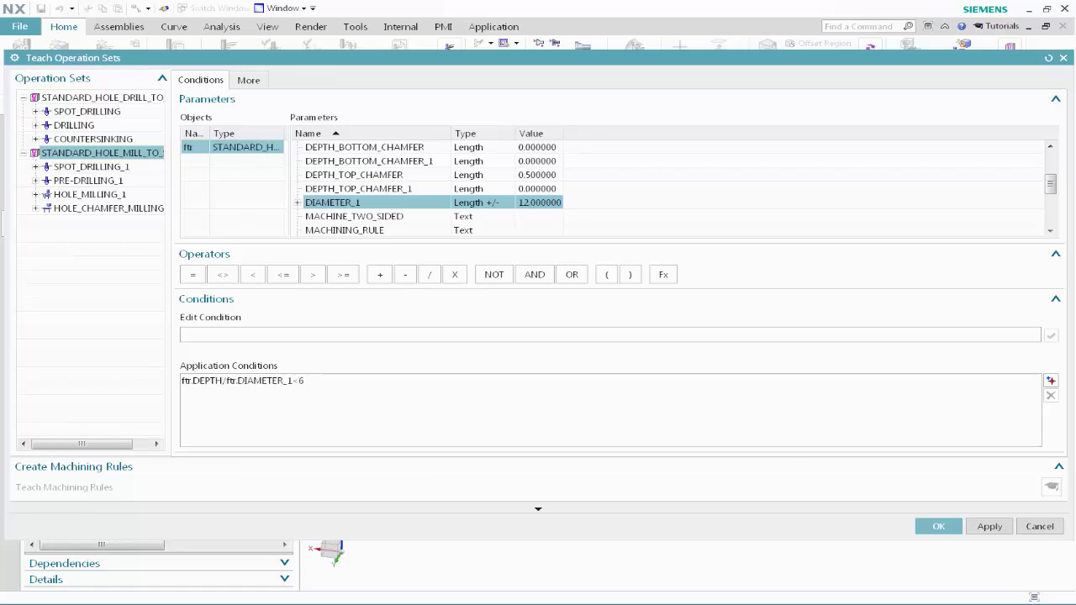
Add the operation condition tool.Diameter<ftr.DIAMETER_1 to the PRE-DRILLING_1 operation and teach its machining rules.
{"action": "left_click", "coordinate": [89, 179]}
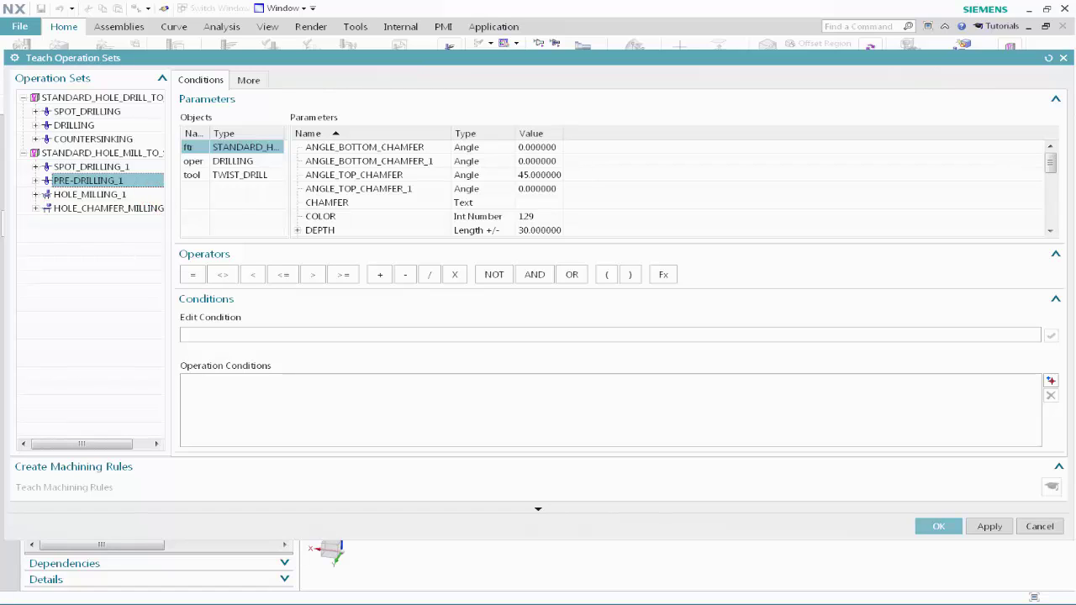
{"action": "left_click", "coordinate": [206, 175]}
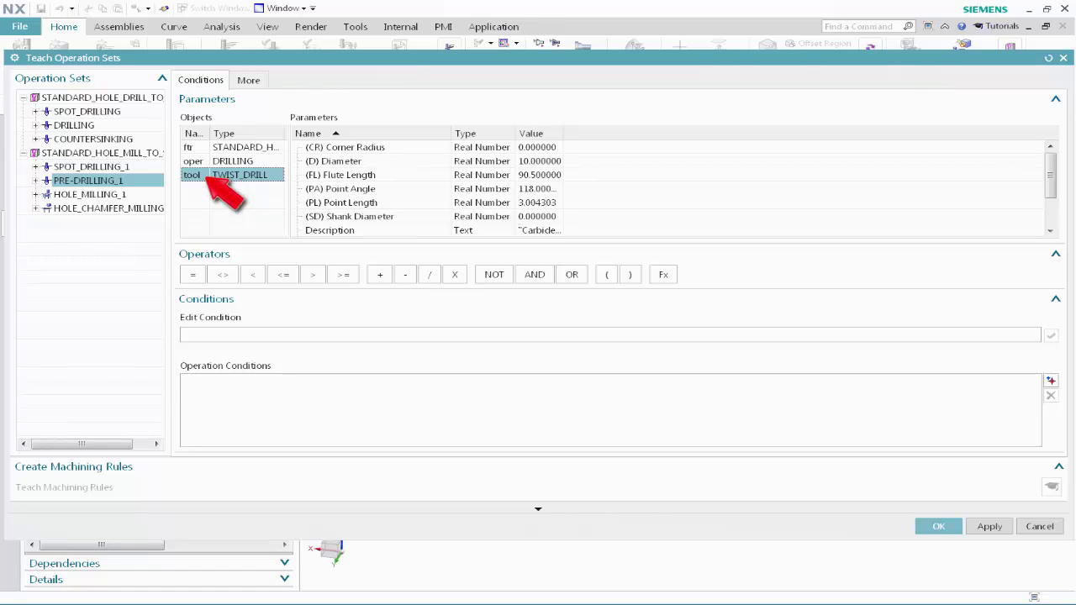
{"action": "left_click", "coordinate": [367, 162]}
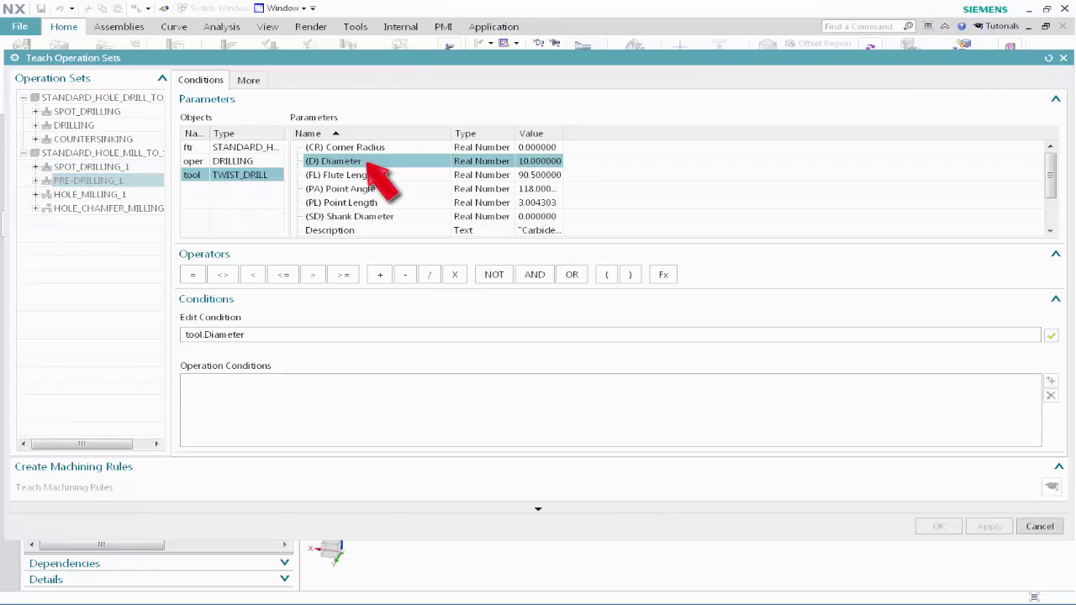
{"action": "left_click", "coordinate": [252, 274]}
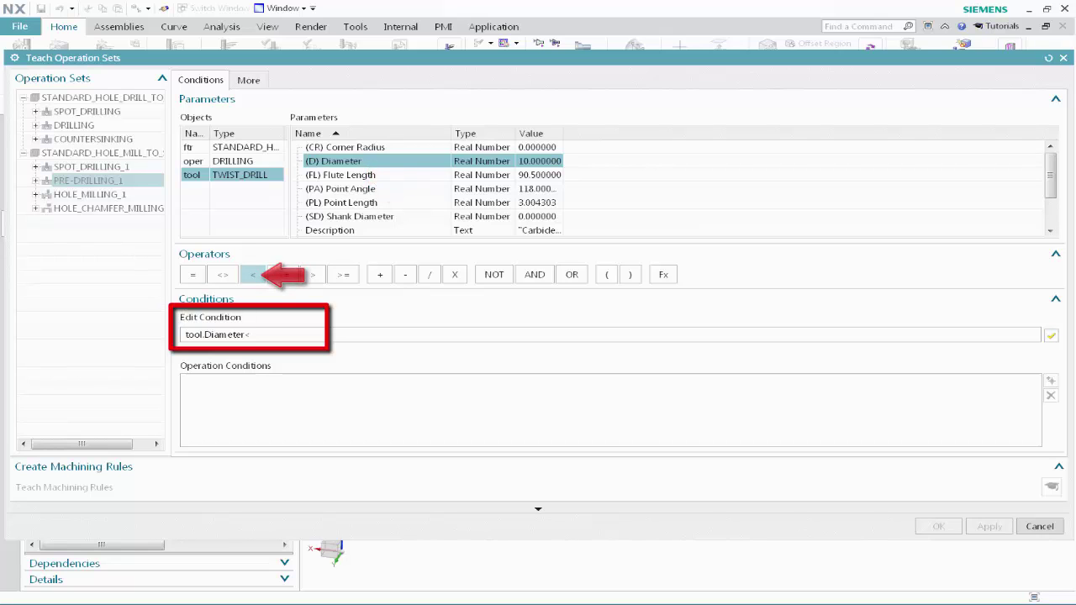
{"action": "left_click", "coordinate": [276, 149]}
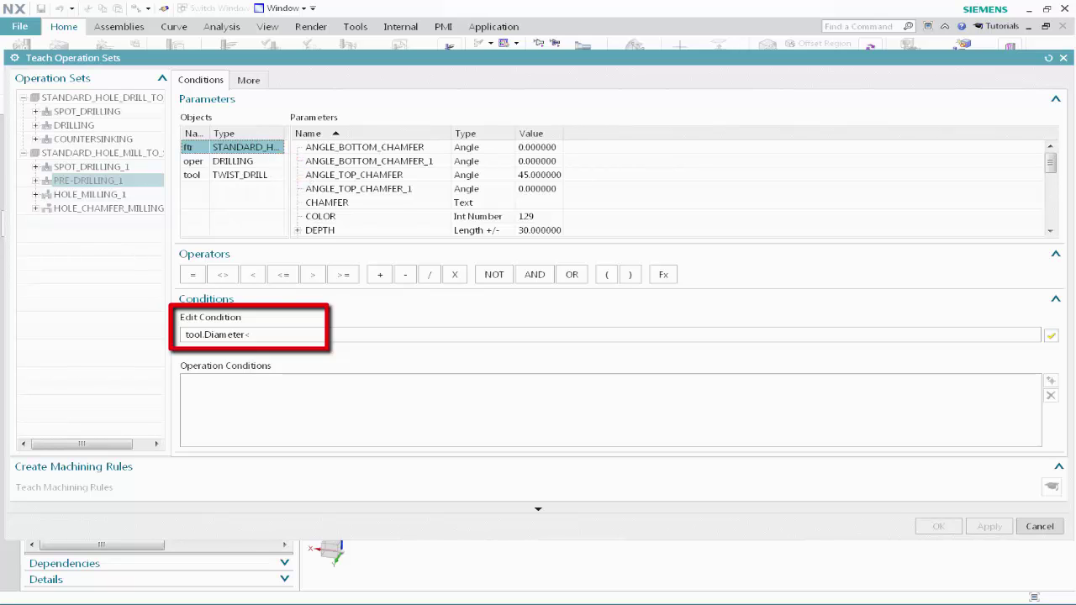
{"action": "double_click", "coordinate": [332, 189]}
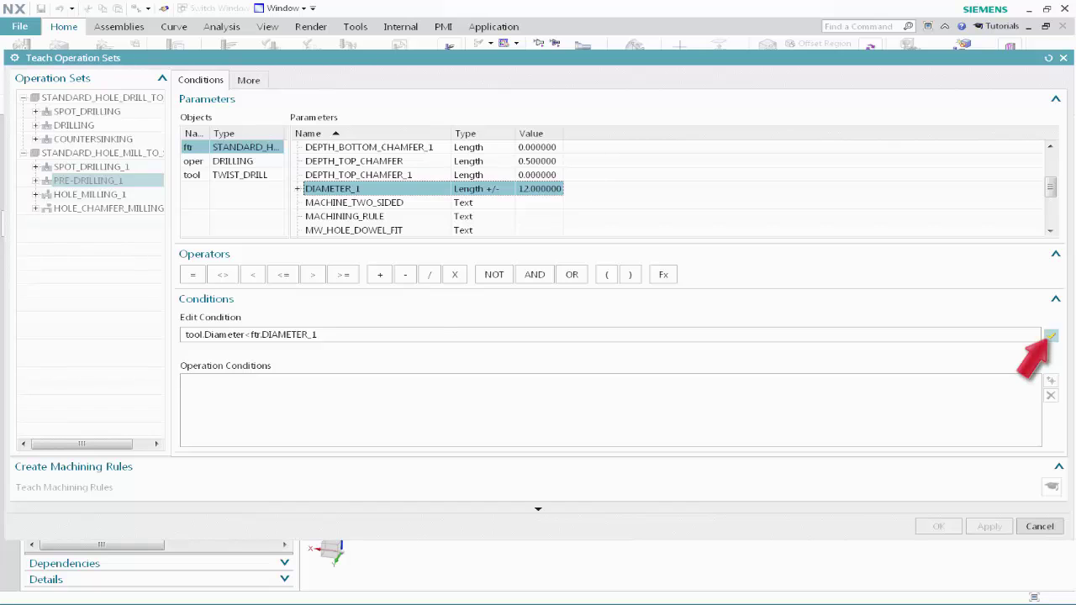
{"action": "left_click", "coordinate": [1050, 336]}
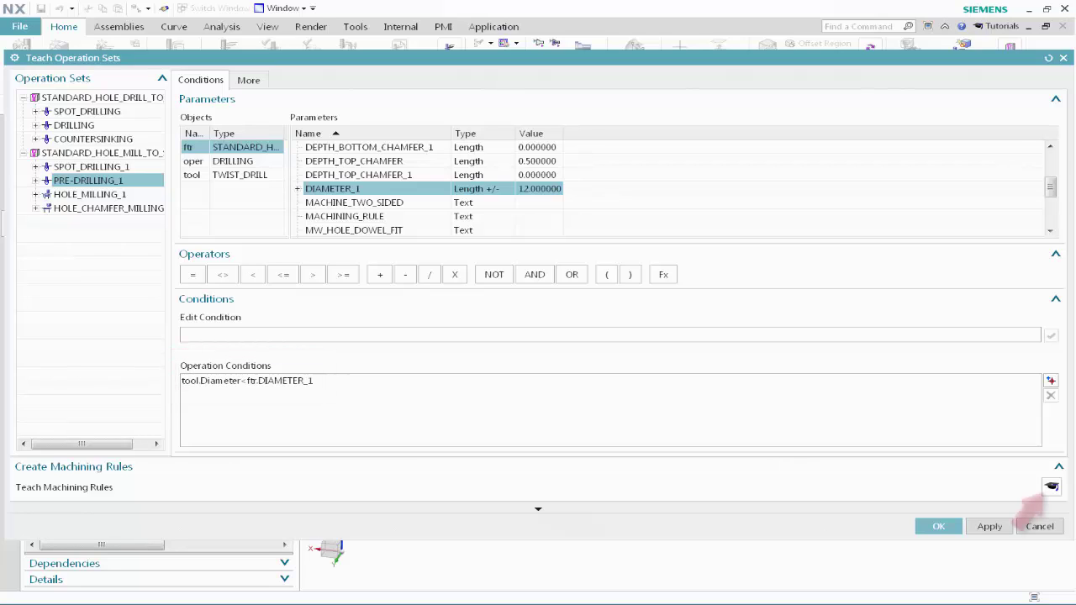
{"action": "left_click", "coordinate": [1051, 487]}
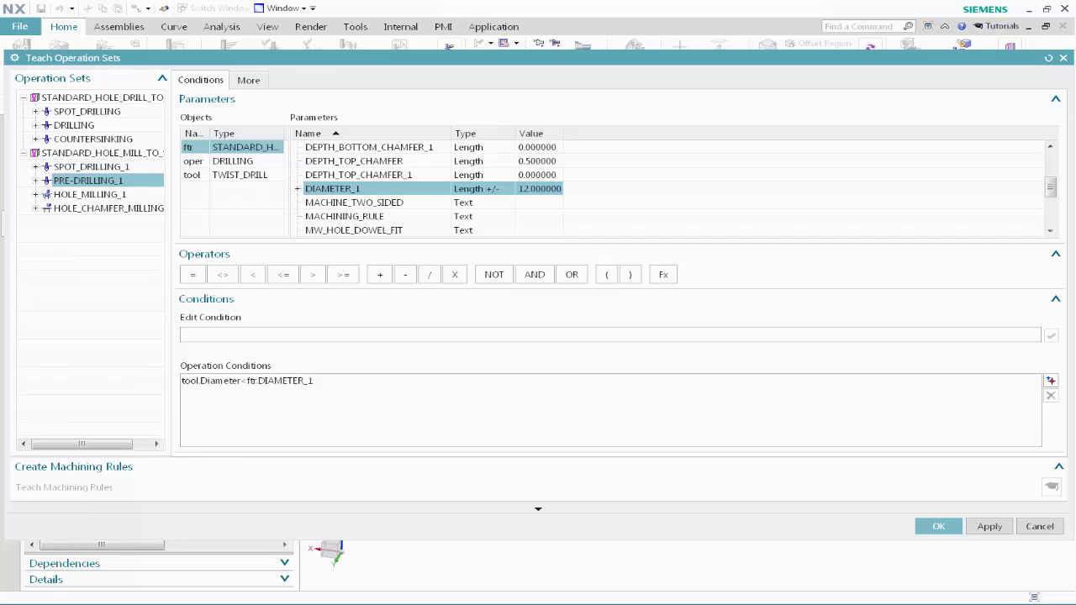
Add the operation condition tool.Diameter<ftr.DIAMETER_1*0.85 to the HOLE_MILLING_1 operation.
{"action": "left_click", "coordinate": [133, 197]}
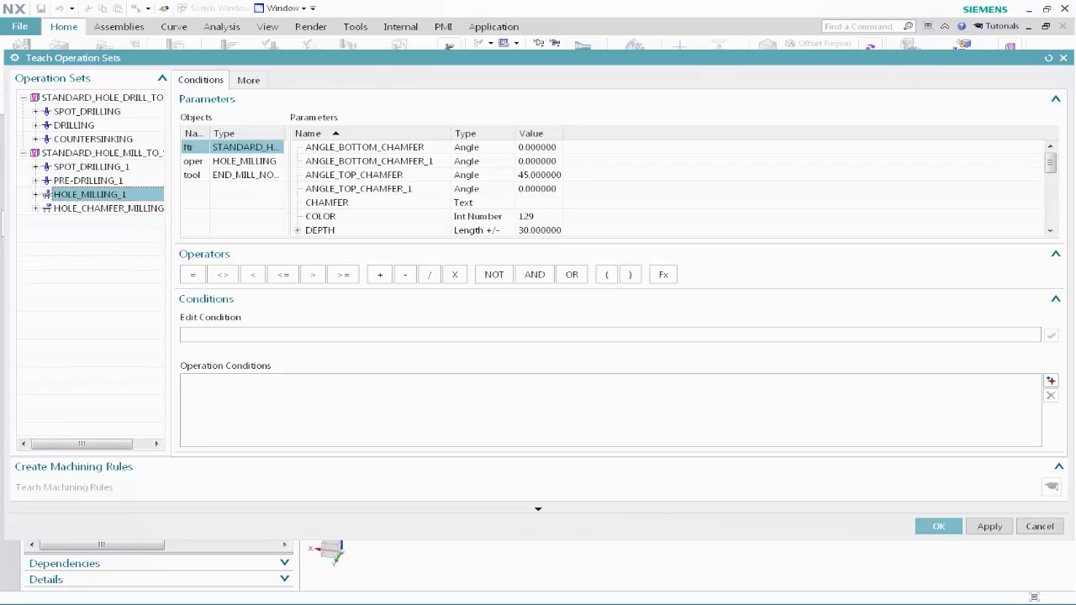
{"action": "left_click", "coordinate": [208, 176]}
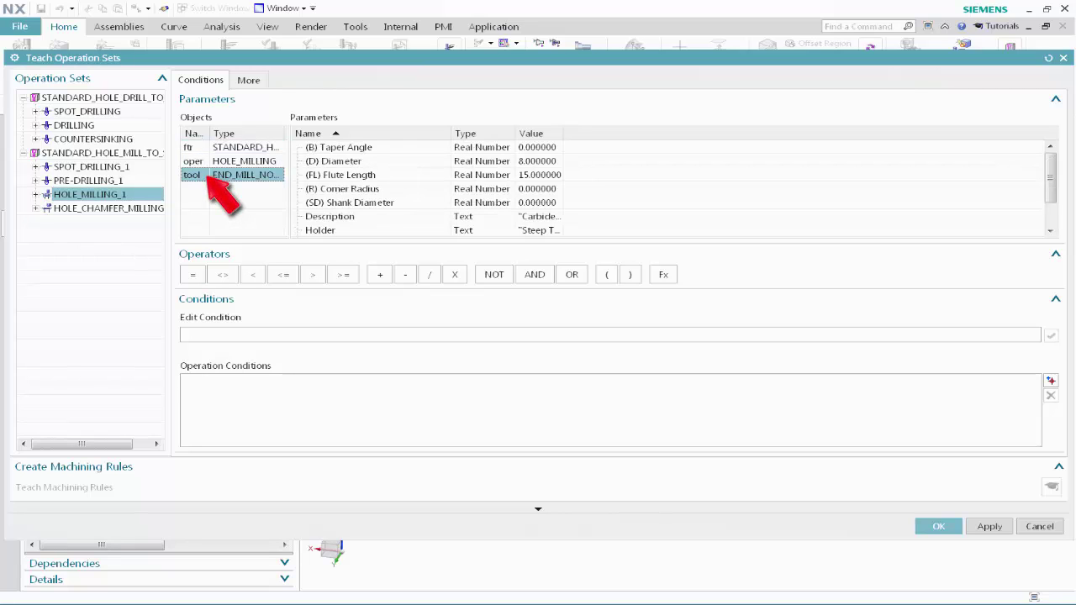
{"action": "double_click", "coordinate": [364, 162]}
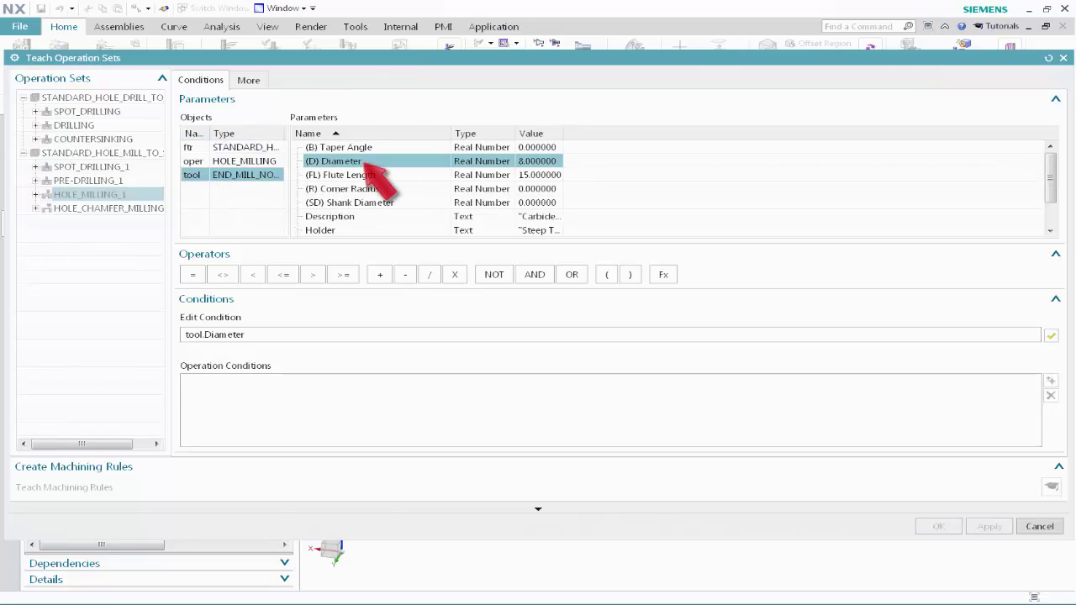
{"action": "left_click", "coordinate": [256, 275]}
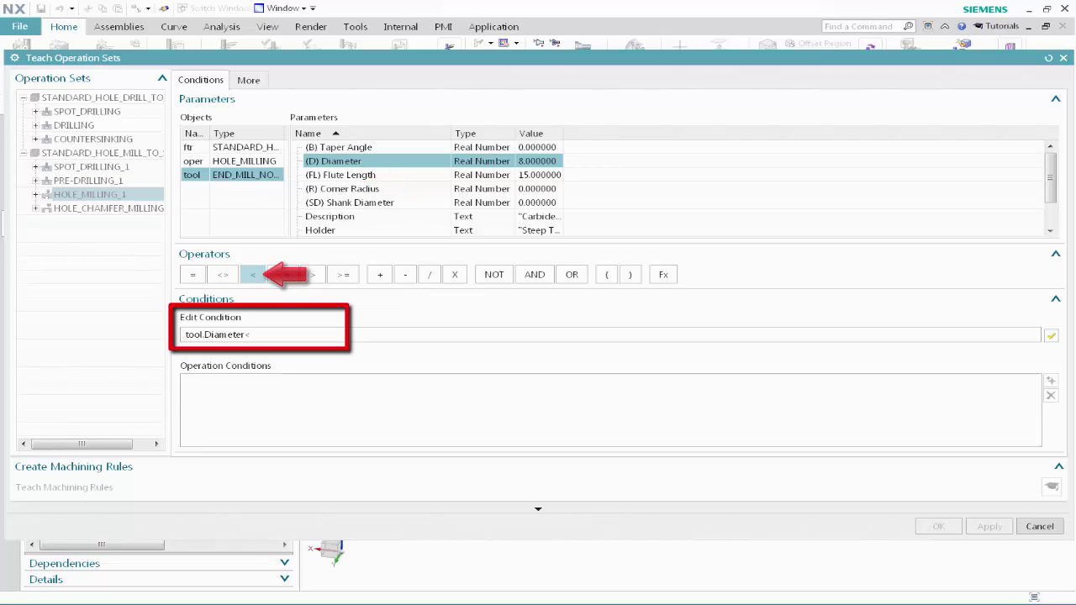
{"action": "left_click", "coordinate": [277, 148]}
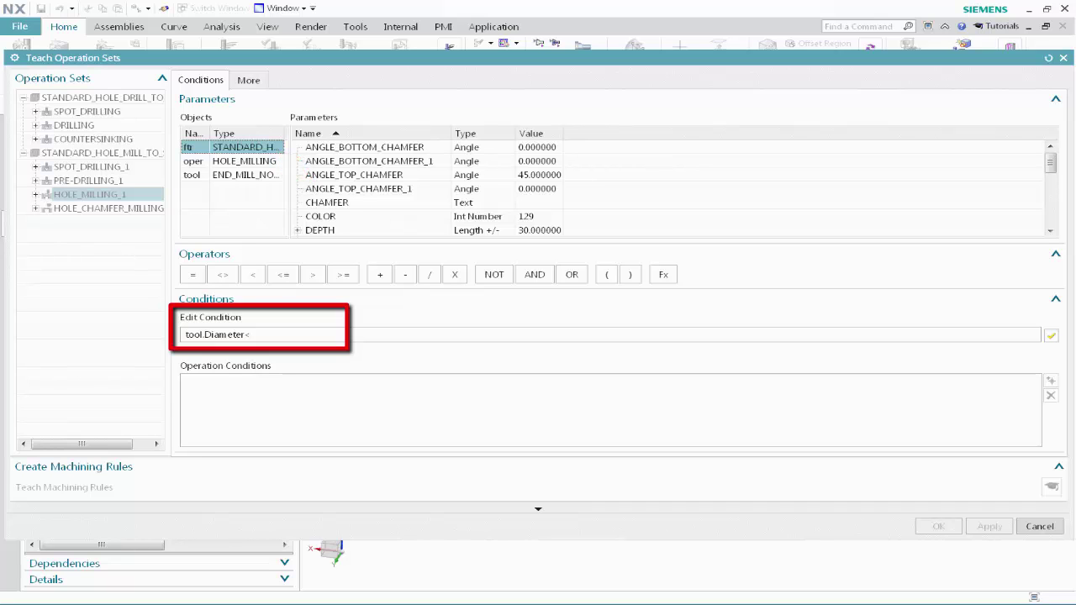
{"action": "scroll", "coordinate": [371, 189], "scroll_direction": "down", "scroll_amount": 4}
{"action": "double_click", "coordinate": [370, 175]}
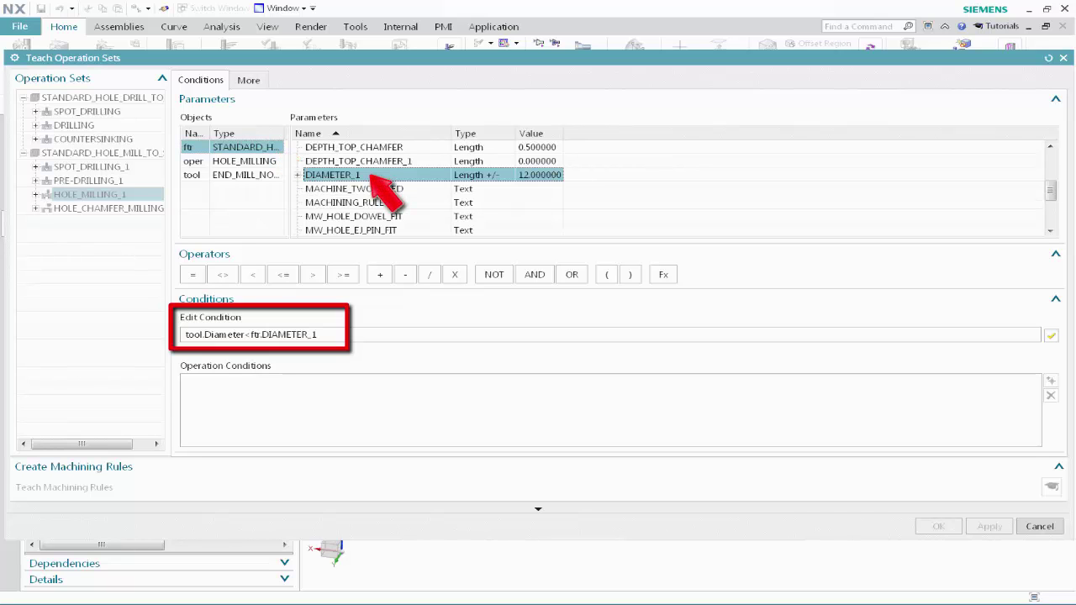
{"action": "left_click", "coordinate": [454, 275]}
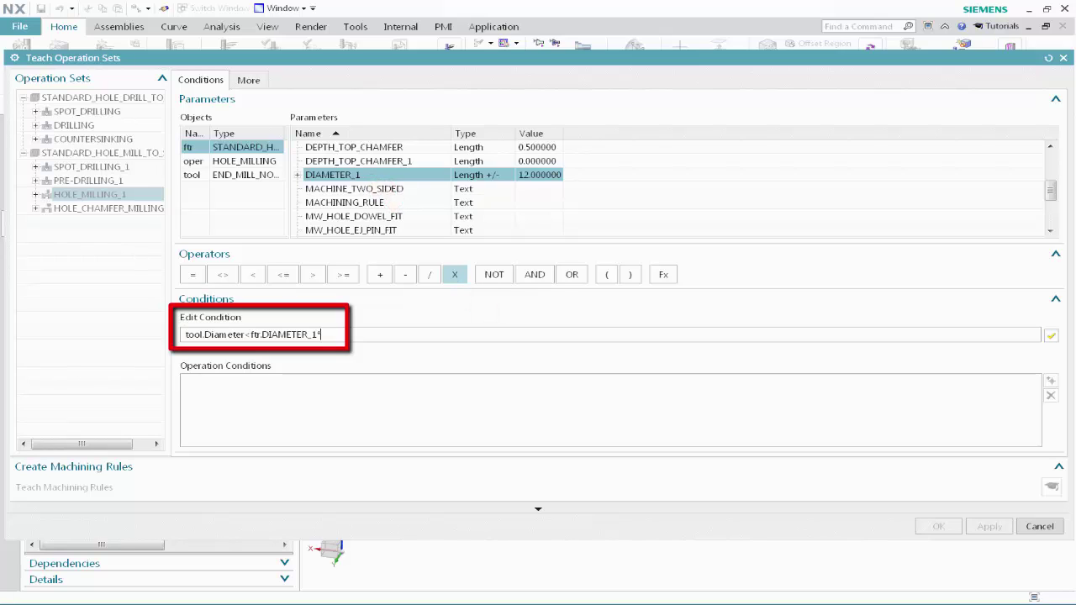
{"action": "type", "text": "0.85"}
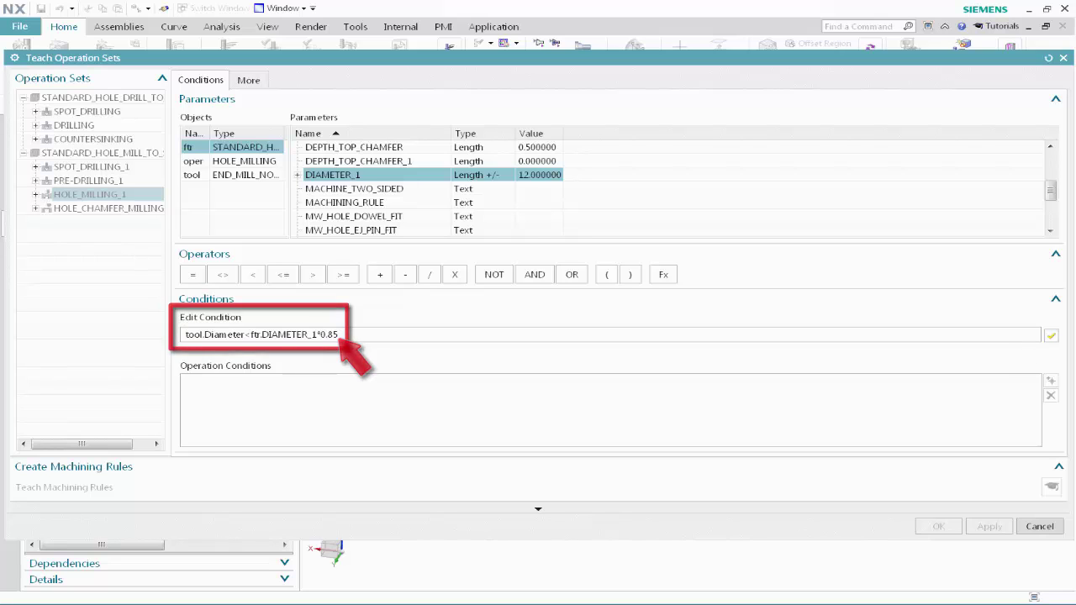
{"action": "left_click", "coordinate": [1051, 335]}
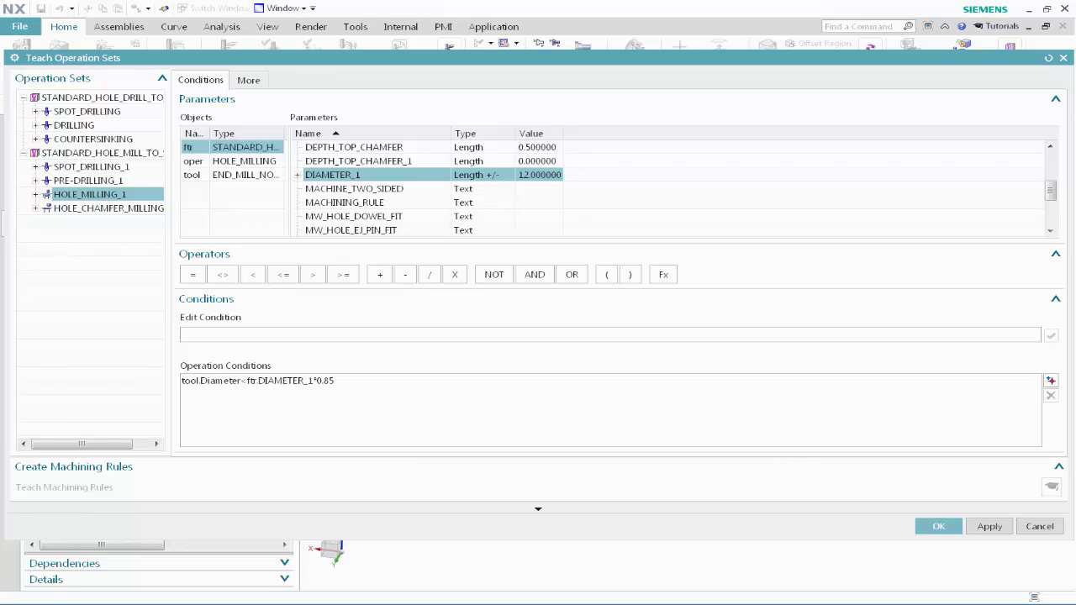
Add the condition tool.Diameter<ftr.DIAMETER_1*0.85 to the HOLE_CHAMFER_MILLING_1 operation, teach its machining rules and finish teaching the operation sets.
{"action": "left_click", "coordinate": [135, 208]}
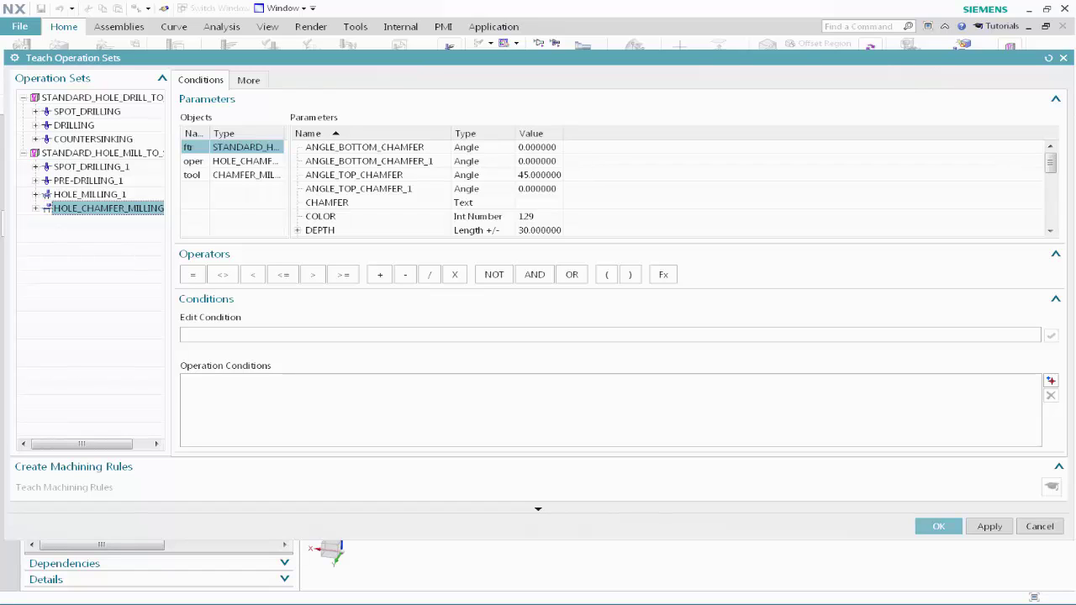
{"action": "left_click", "coordinate": [205, 176]}
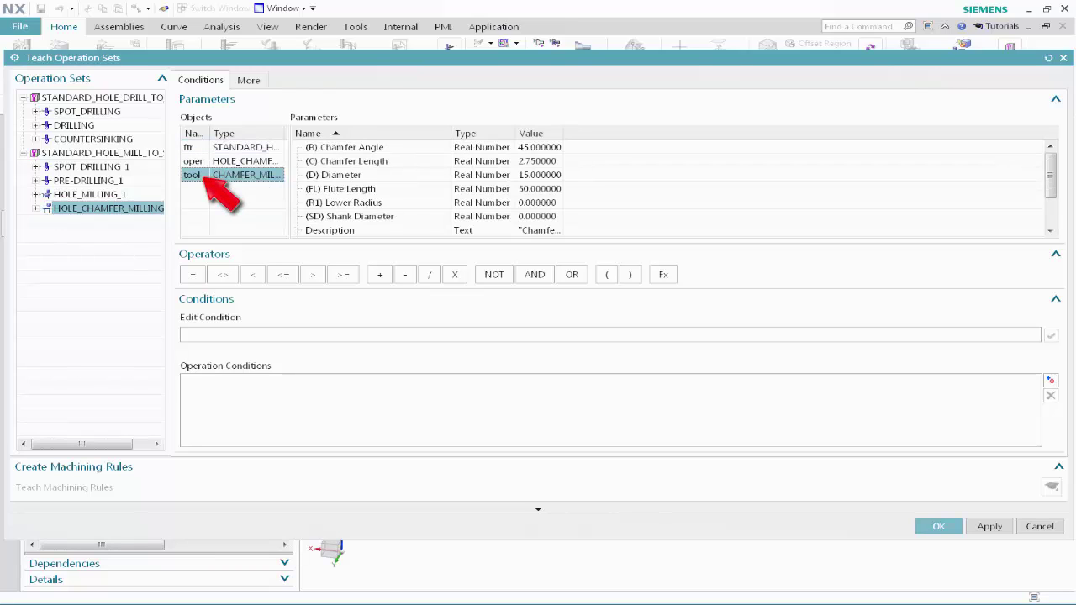
{"action": "double_click", "coordinate": [366, 175]}
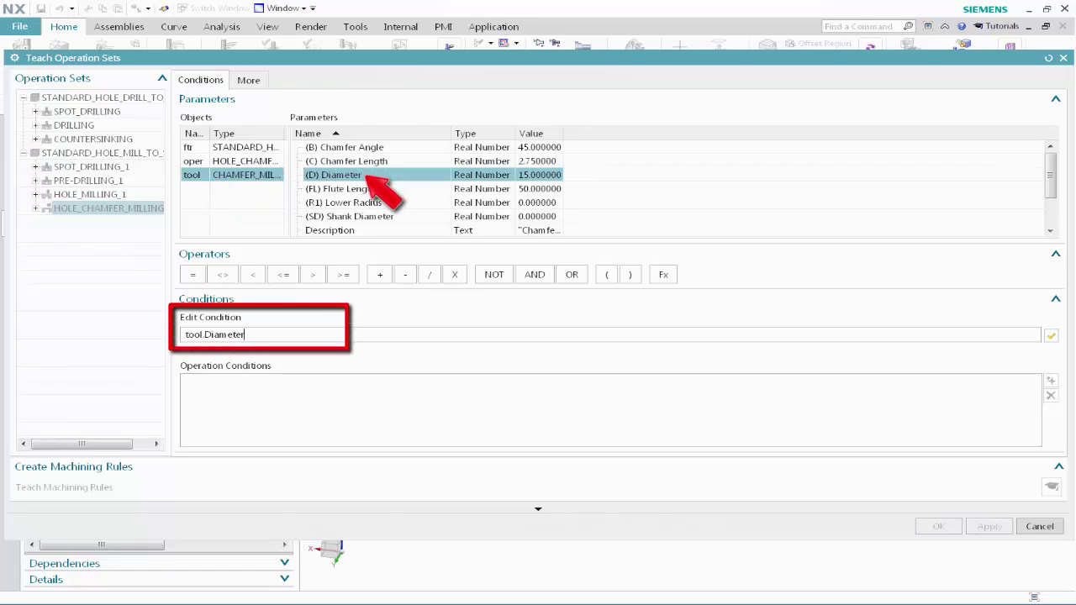
{"action": "left_click", "coordinate": [252, 274]}
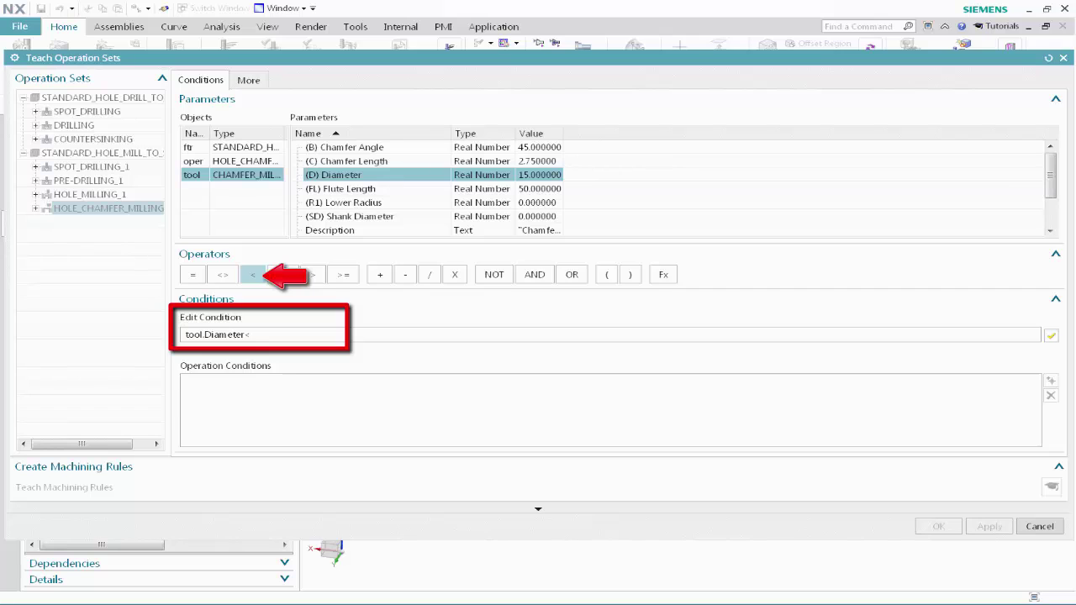
{"action": "left_click", "coordinate": [253, 148]}
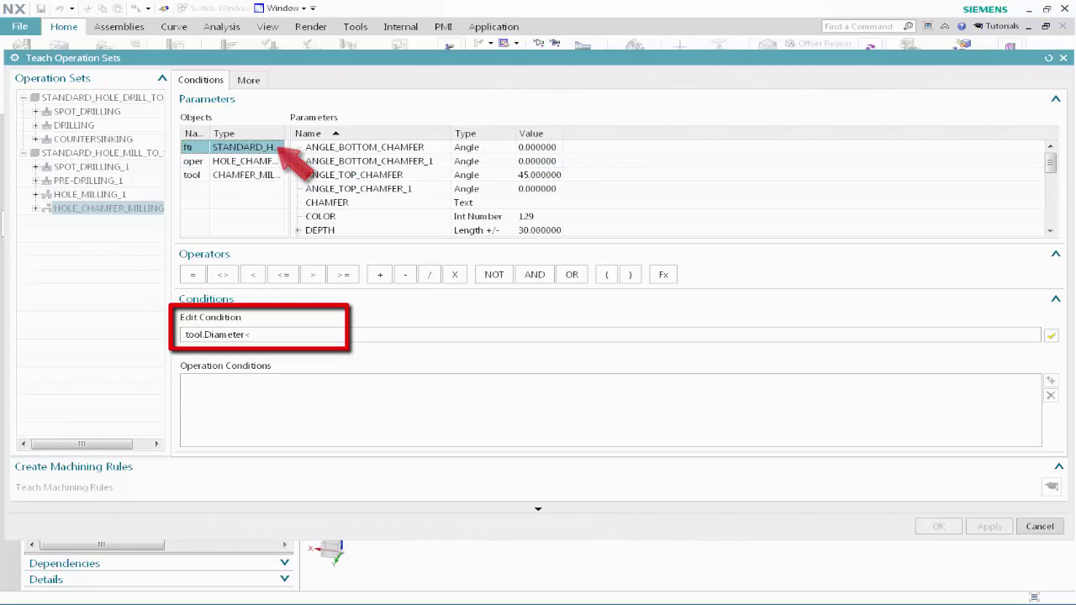
{"action": "double_click", "coordinate": [332, 175]}
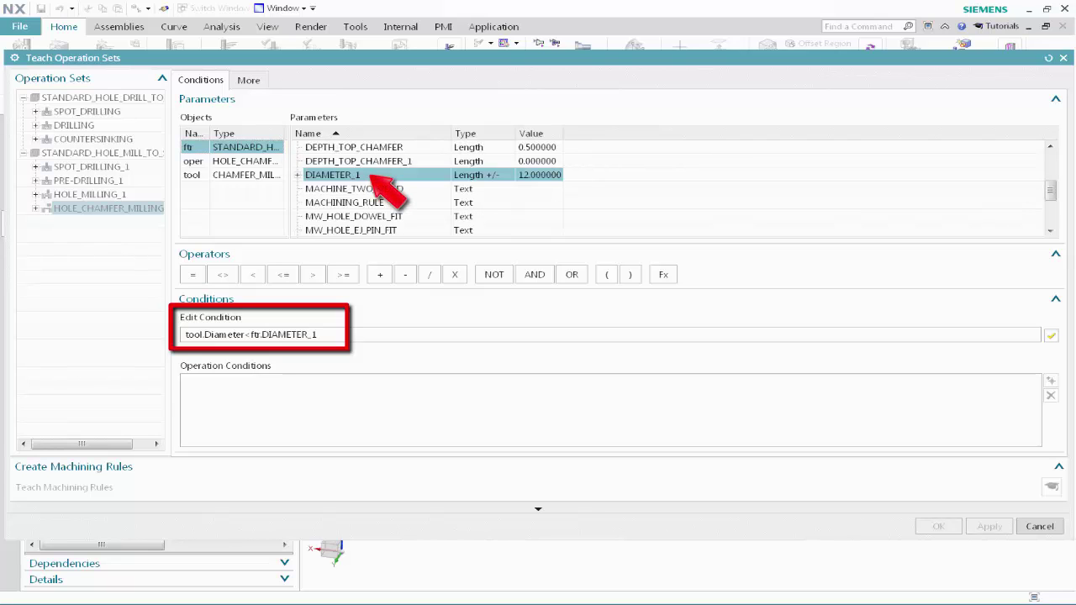
{"action": "left_click", "coordinate": [455, 274]}
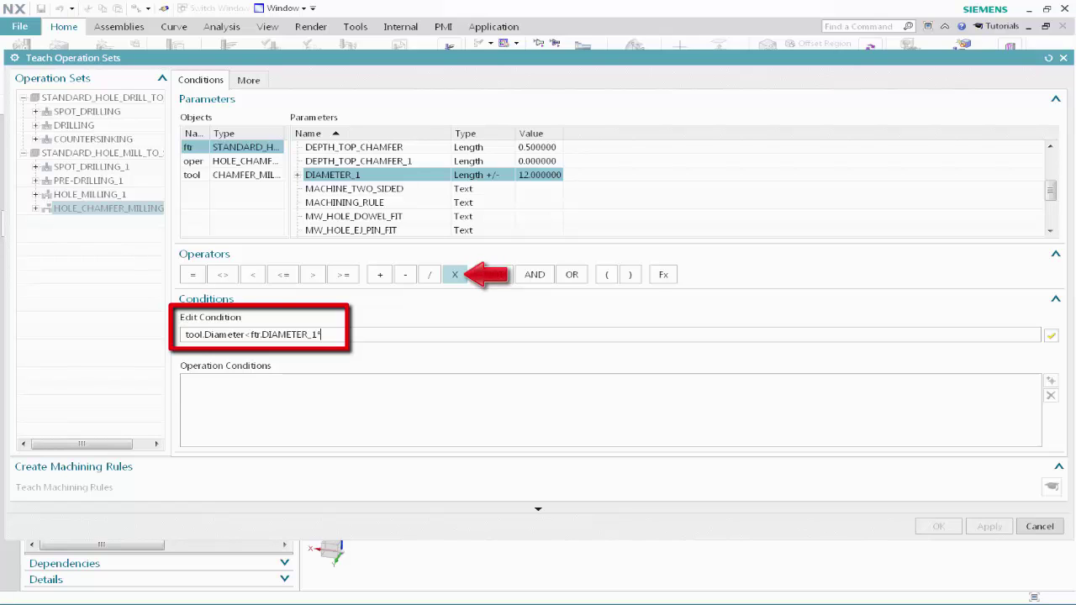
{"action": "type", "text": "0.85"}
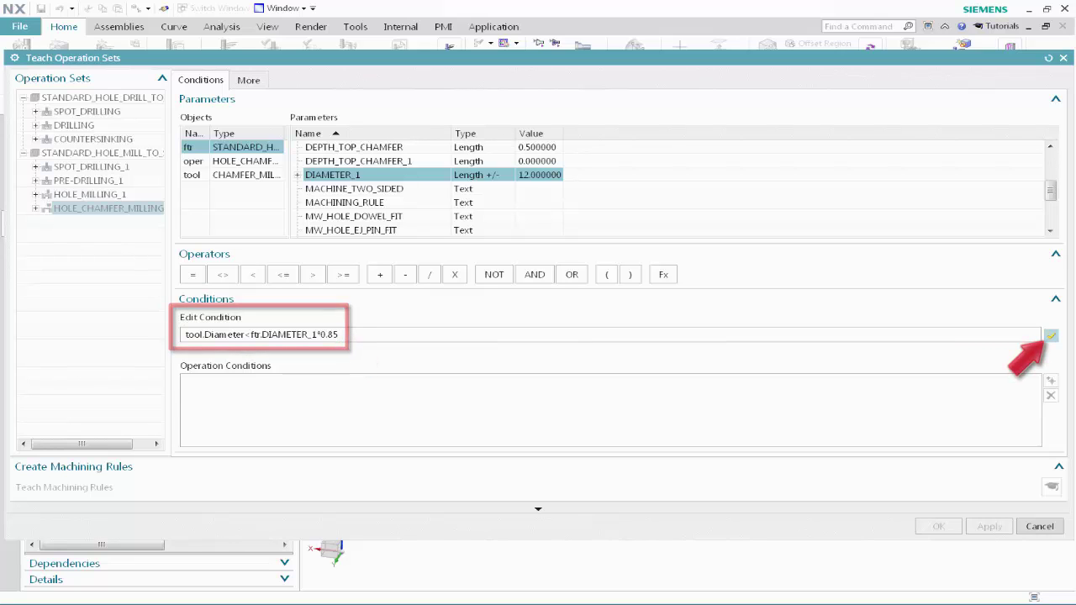
{"action": "left_click", "coordinate": [1050, 335]}
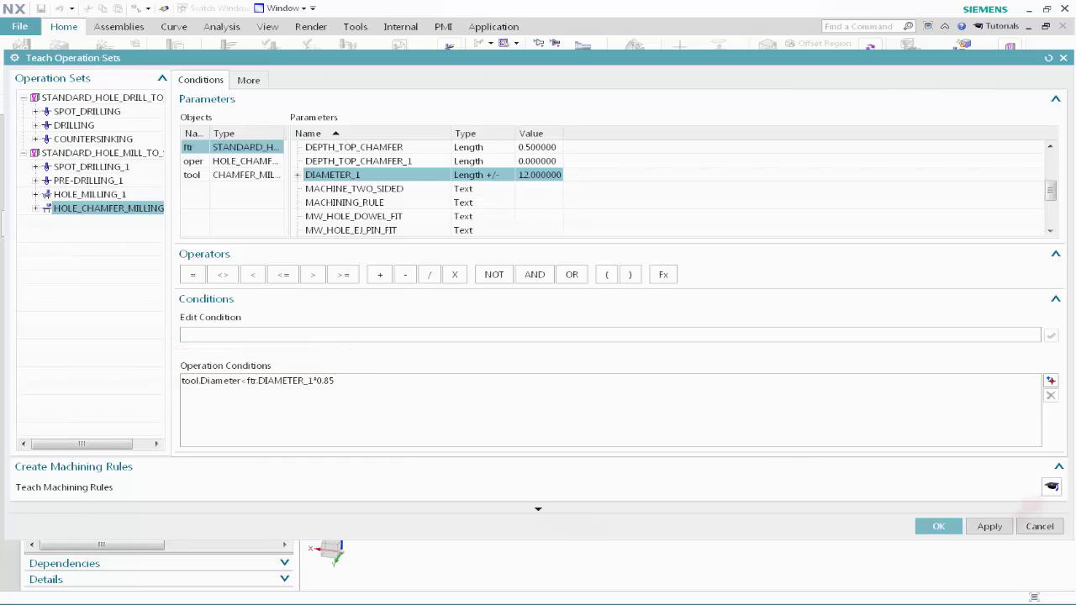
{"action": "left_click", "coordinate": [1051, 486]}
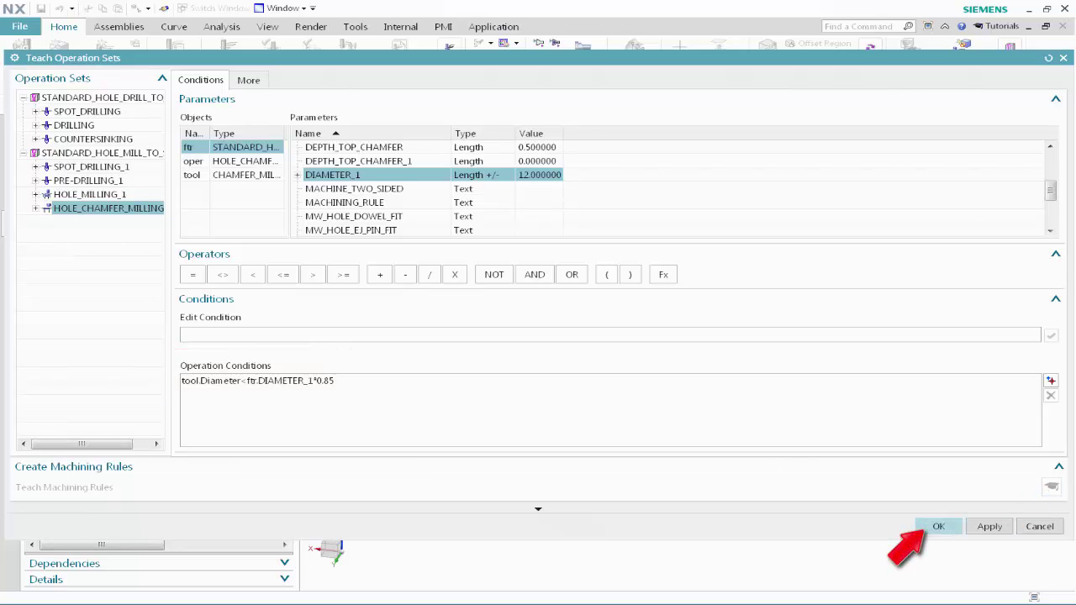
{"action": "left_click", "coordinate": [931, 527]}
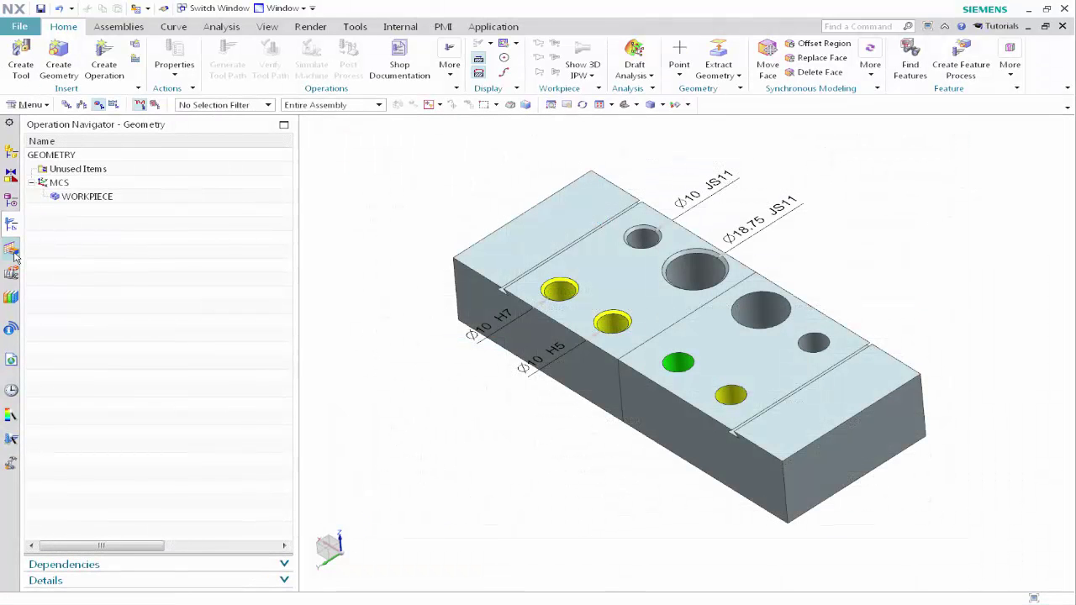
Find the machining features of production_part so that its standard and toleranced holes are recognized.
{"action": "left_click", "coordinate": [13, 251]}
{"action": "right_click", "coordinate": [55, 239]}
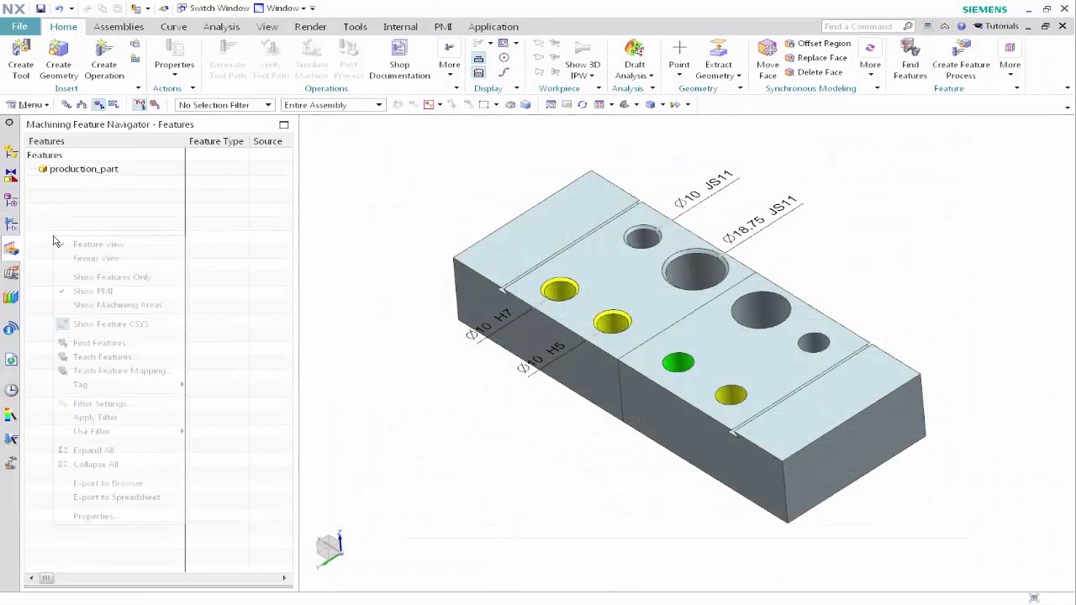
{"action": "left_click", "coordinate": [87, 343]}
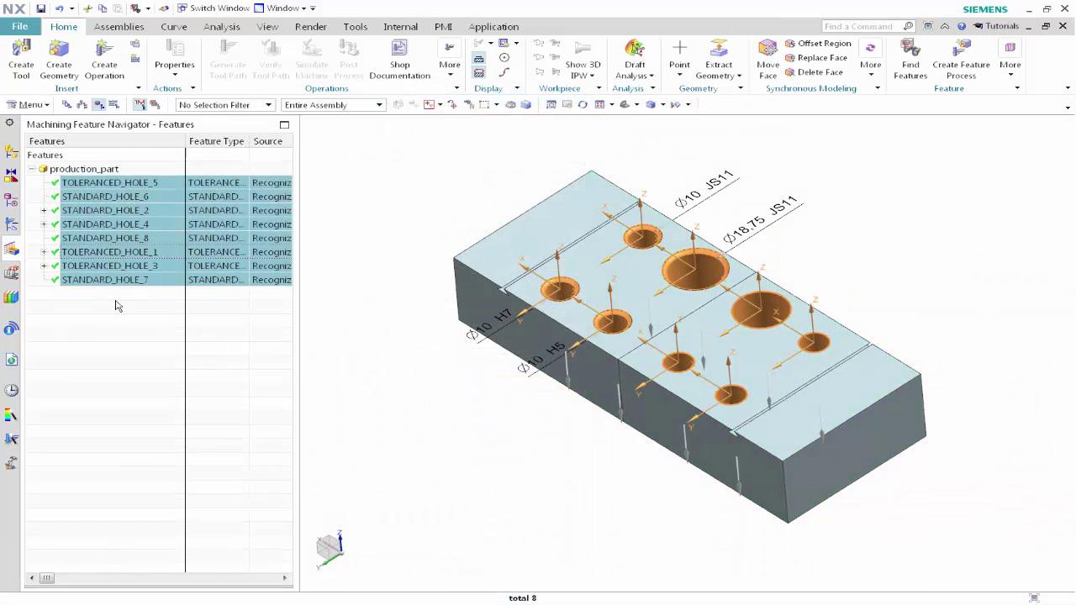
Create the feature process for all recognized hole features and generate the tool paths of all operations under WORKPIECE.
{"action": "right_click", "coordinate": [166, 257]}
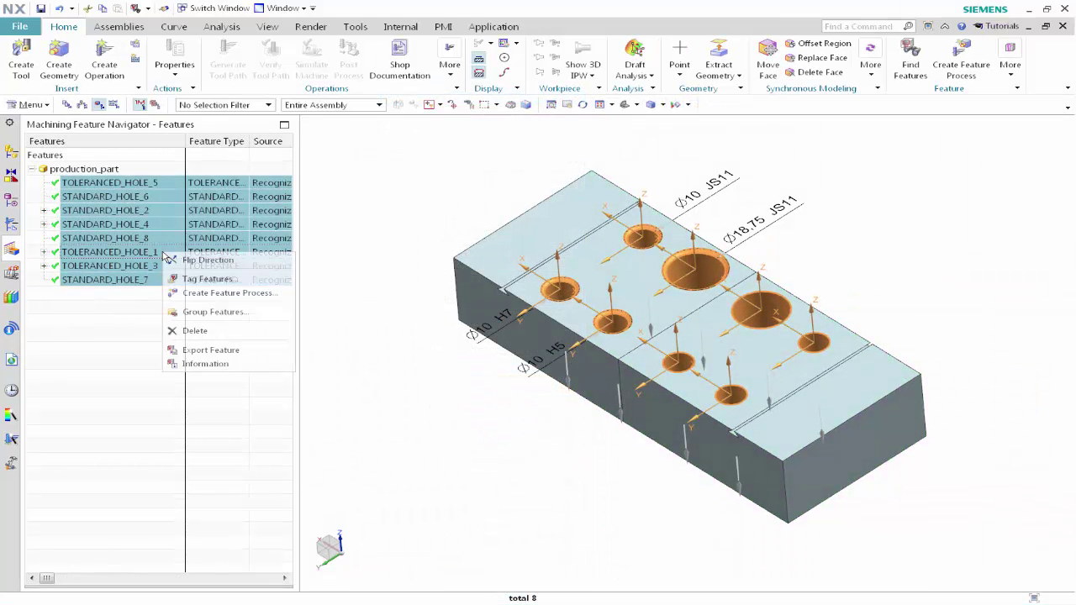
{"action": "left_click", "coordinate": [185, 292]}
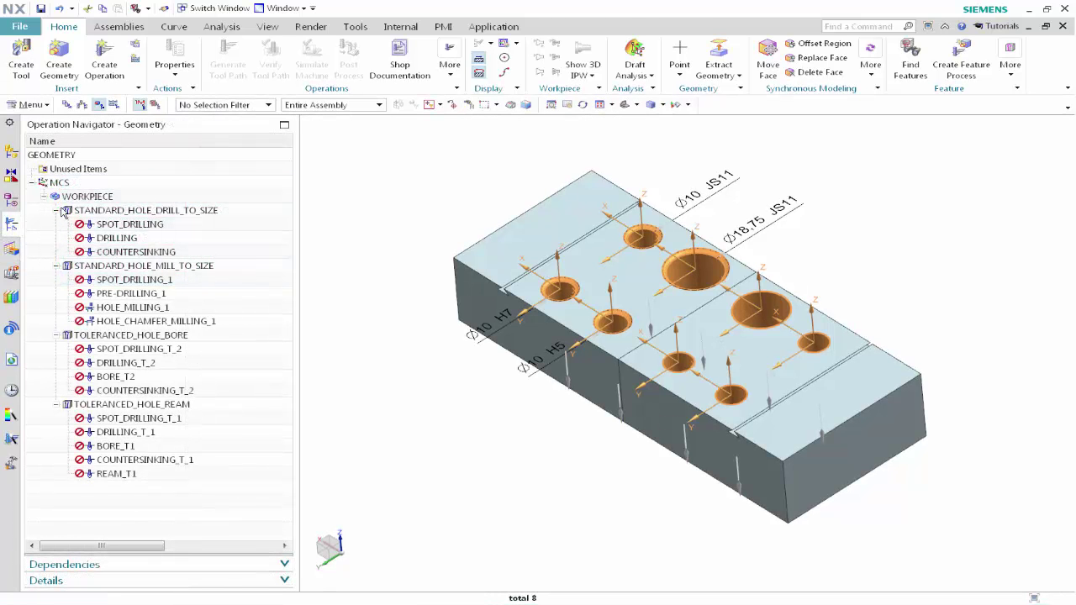
{"action": "right_click", "coordinate": [79, 200]}
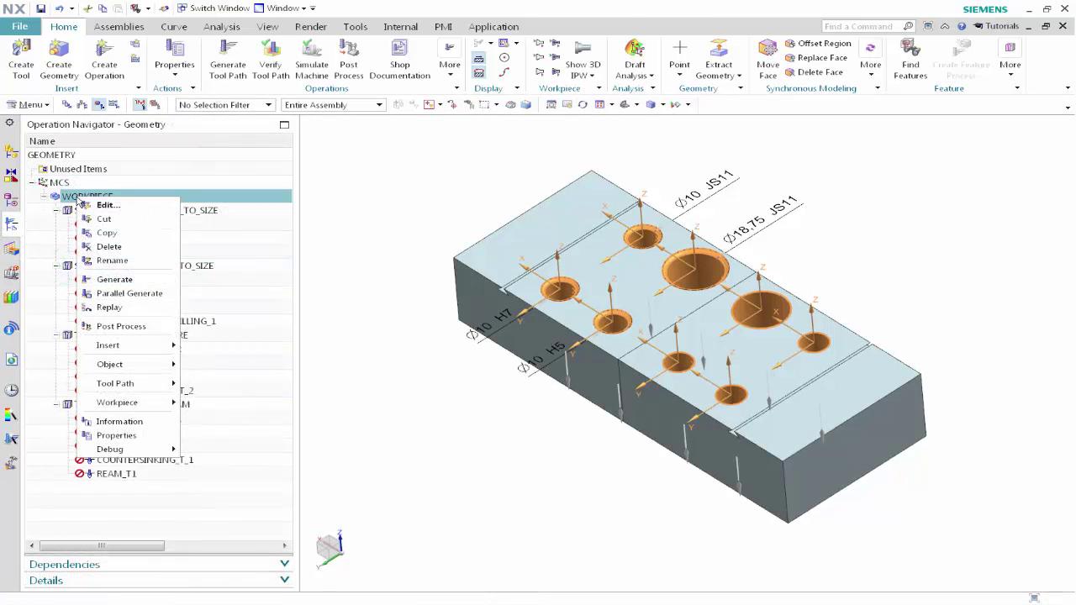
{"action": "left_click", "coordinate": [107, 281]}
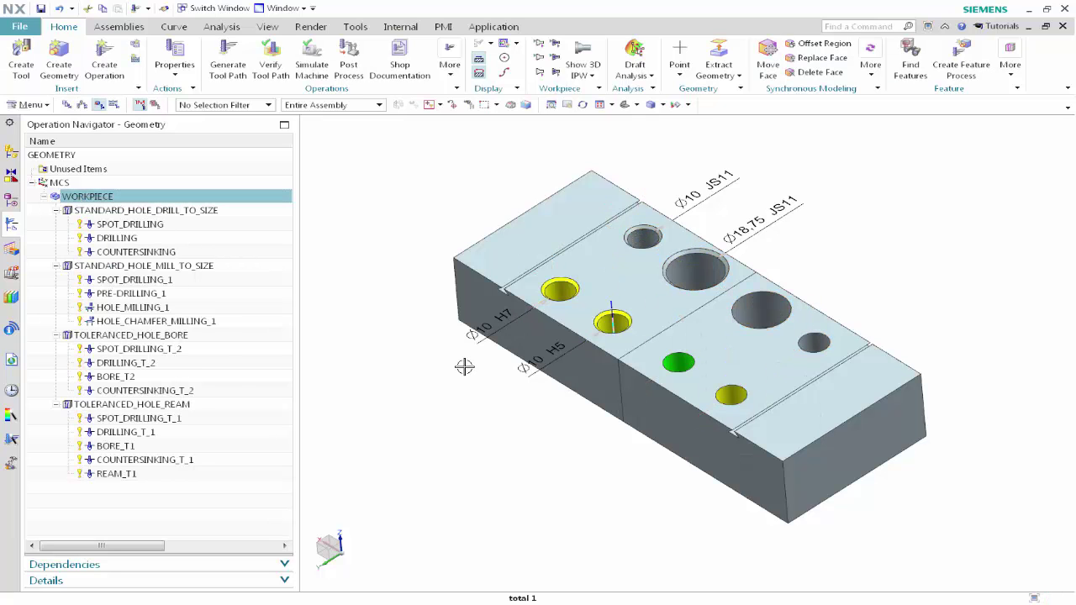